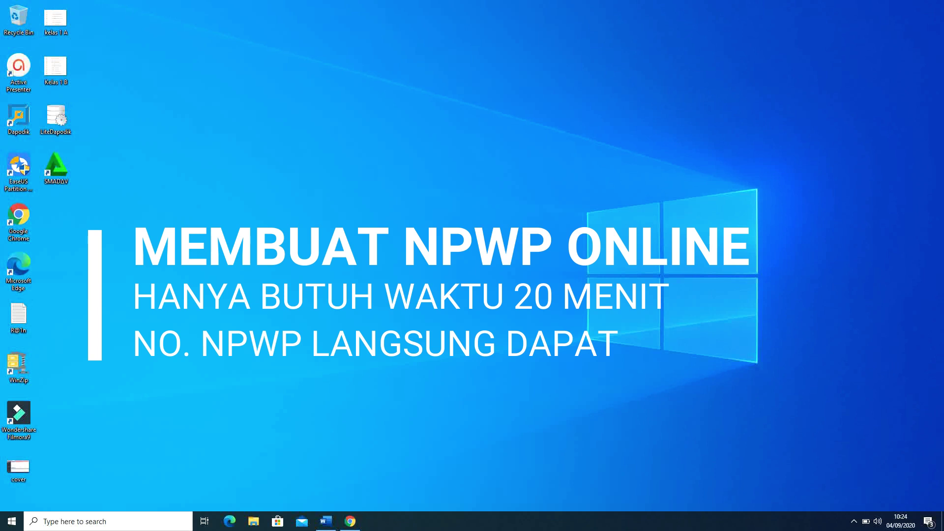
Restore Chrome from the taskbar to show the Gmail inbox with the 'Email Aktifasi Ereg' message
{"action": "left_click", "coordinate": [350, 521]}
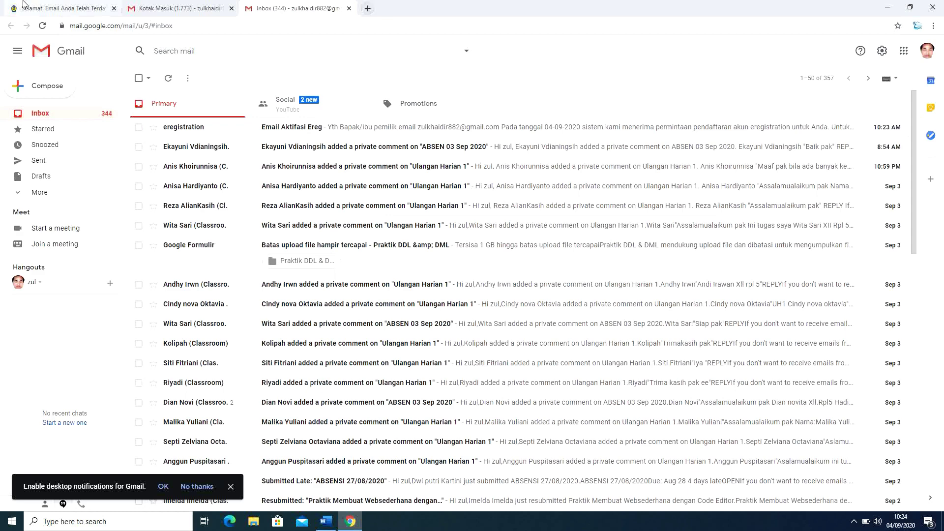
Search Google for 'npwp online', open ereg.pajak.go.id and go to its 'daftar' signup page
{"action": "left_click", "coordinate": [47, 7]}
{"action": "left_click", "coordinate": [11, 27]}
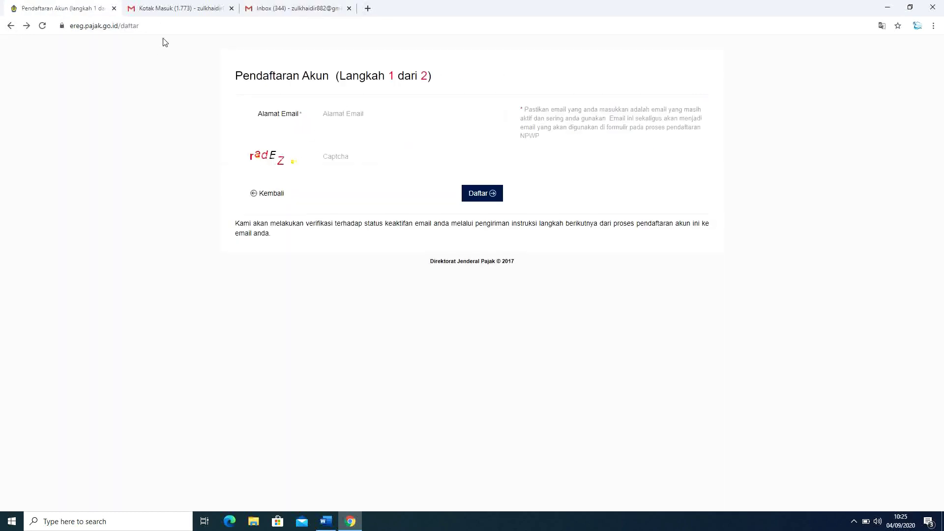
{"action": "left_click", "coordinate": [166, 25]}
{"action": "type", "text": "npmw"}
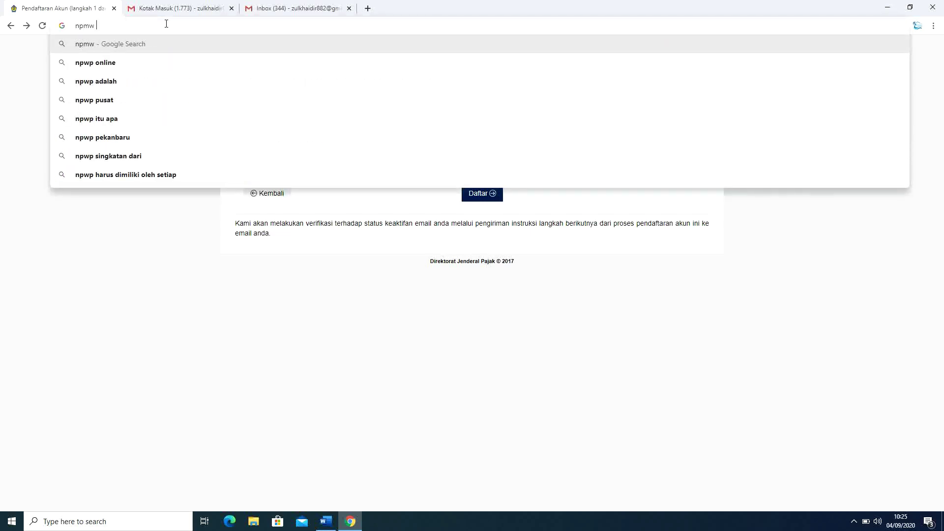
{"action": "left_click", "coordinate": [154, 63]}
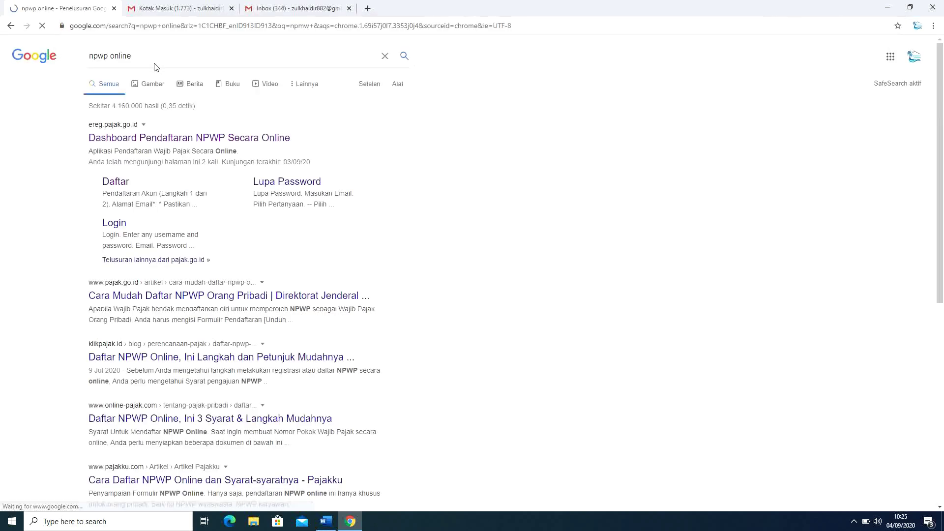
{"action": "left_click", "coordinate": [134, 138]}
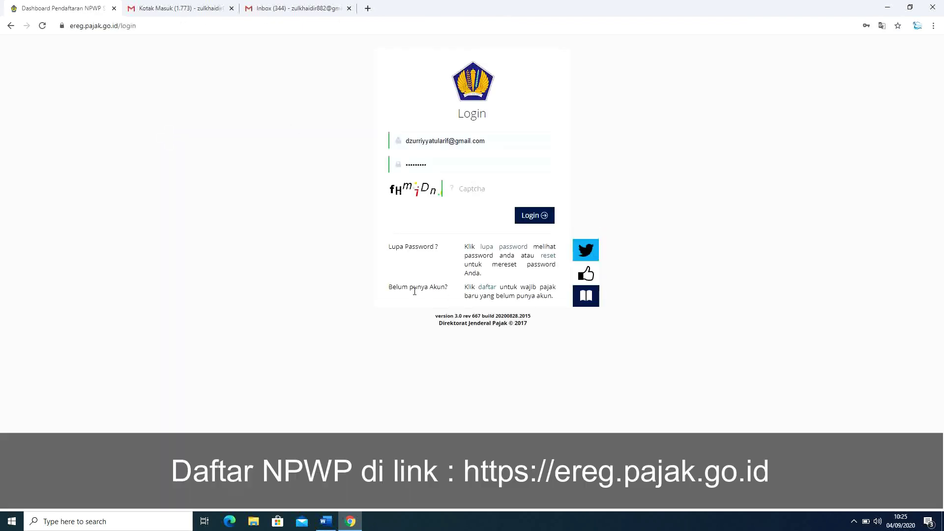
{"action": "left_click", "coordinate": [491, 291]}
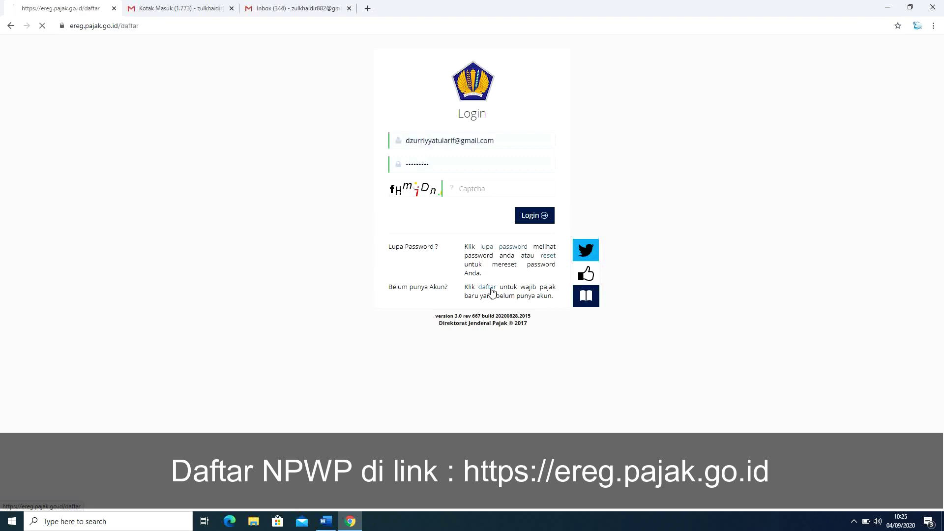
Submit the step-1 signup form with the account e-mail address and the captcha
{"action": "left_click", "coordinate": [370, 114]}
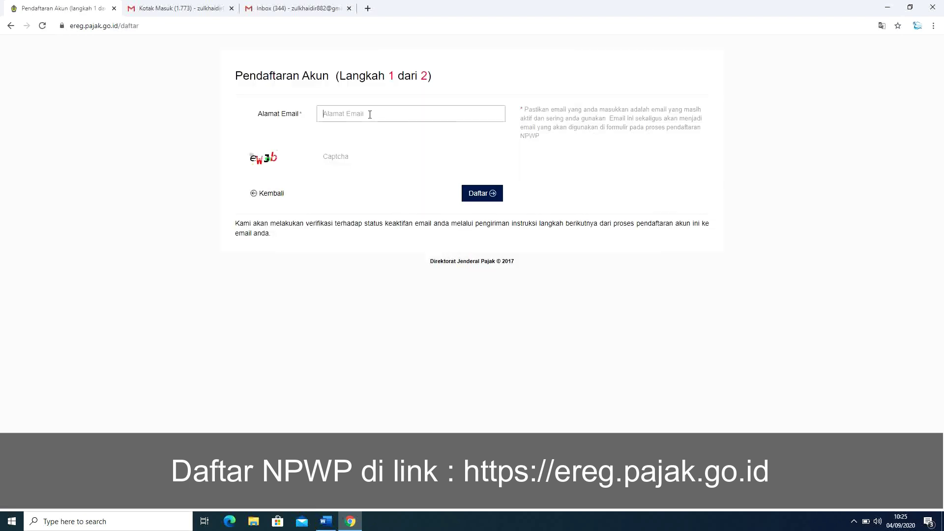
{"action": "left_click", "coordinate": [403, 158]}
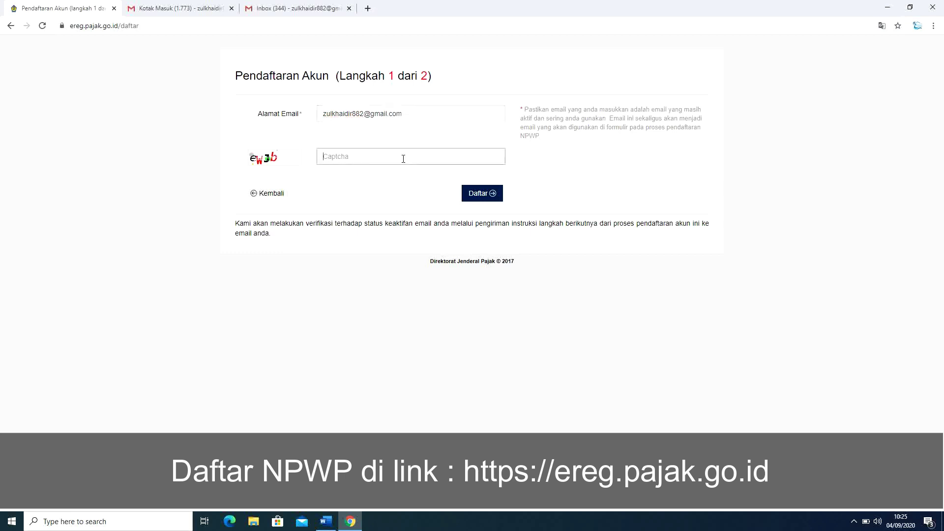
{"action": "type", "text": "eWJb"}
{"action": "left_click", "coordinate": [491, 194]}
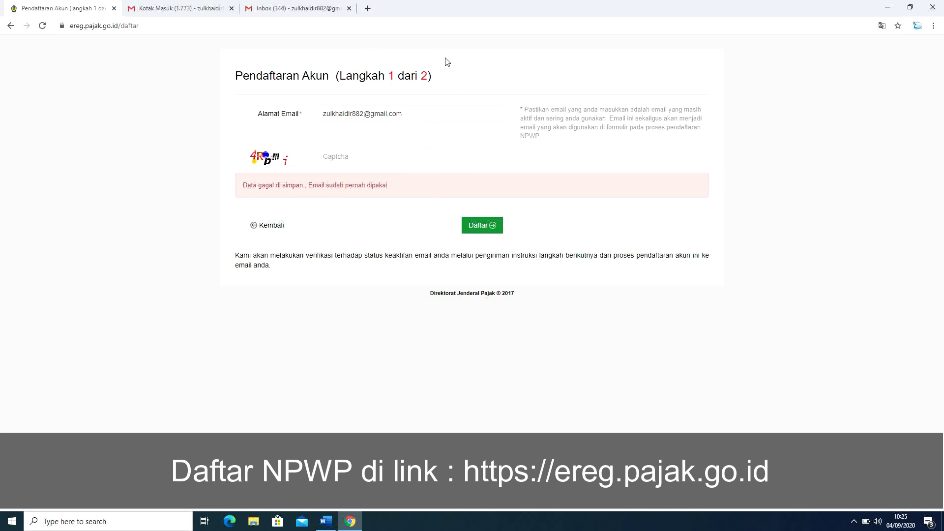
{"action": "left_click", "coordinate": [283, 15]}
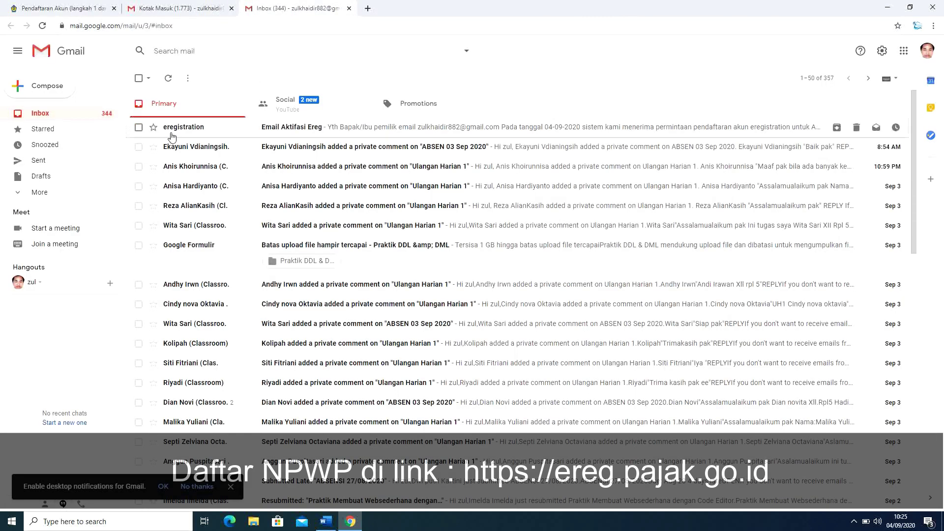
Open the 'Email Aktifasi Ereg' message and follow its 'link verifikasi'
{"action": "left_click", "coordinate": [209, 136]}
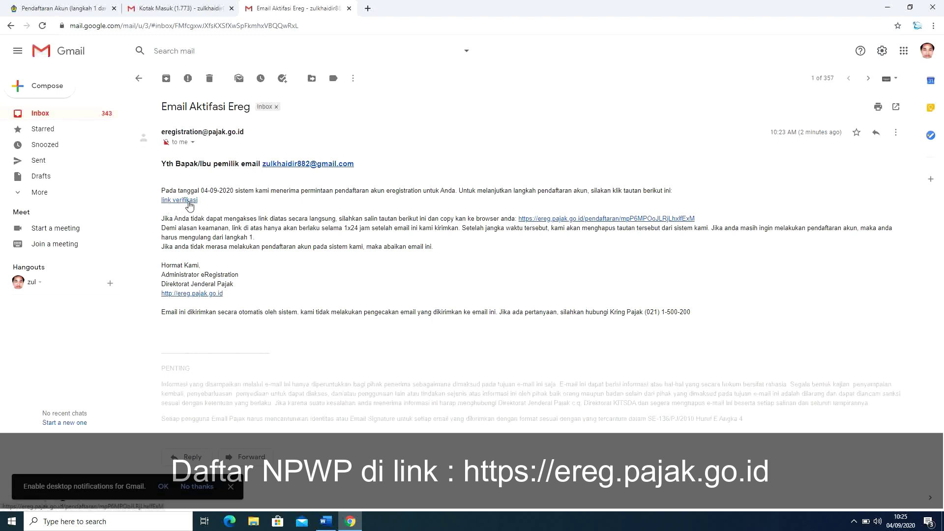
{"action": "left_click", "coordinate": [190, 205]}
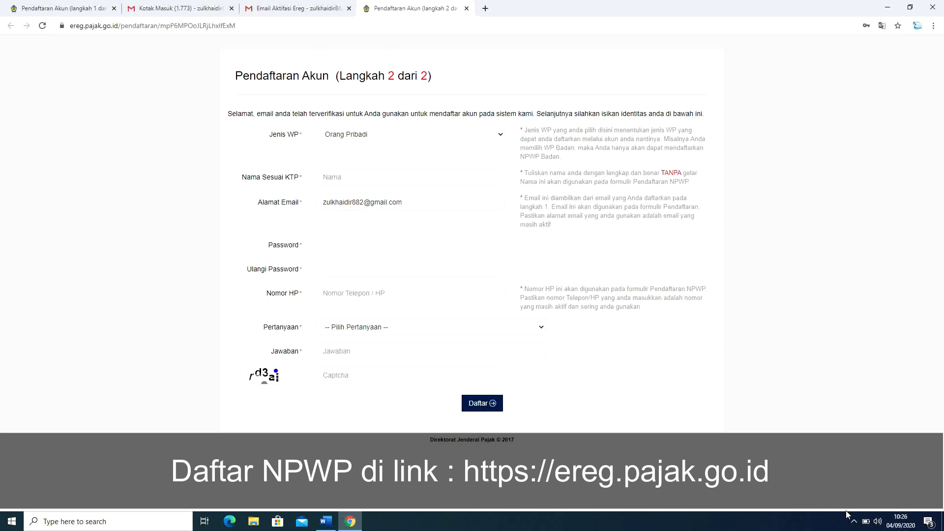
Set Jenis WP to Badan and enter the organisation name 'DZURRIYATUL AA'
{"action": "left_click", "coordinate": [854, 524]}
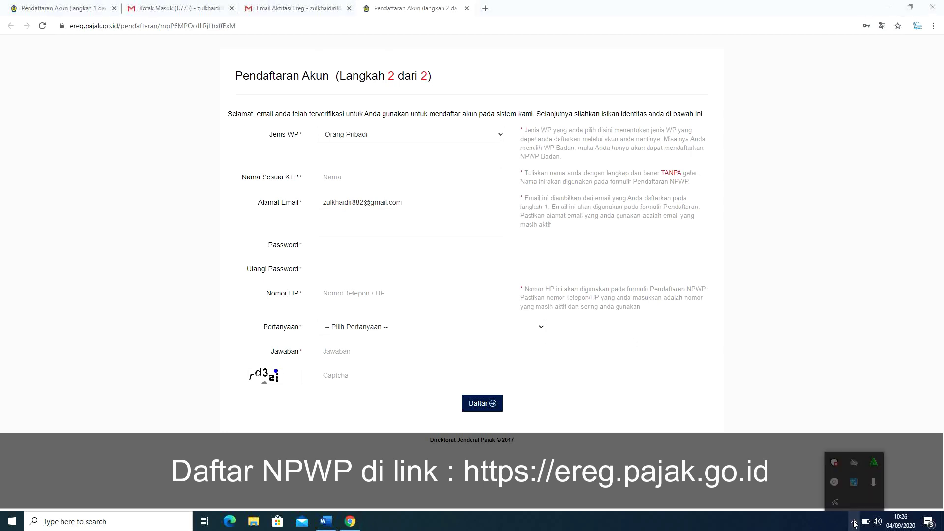
{"action": "left_click", "coordinate": [836, 483]}
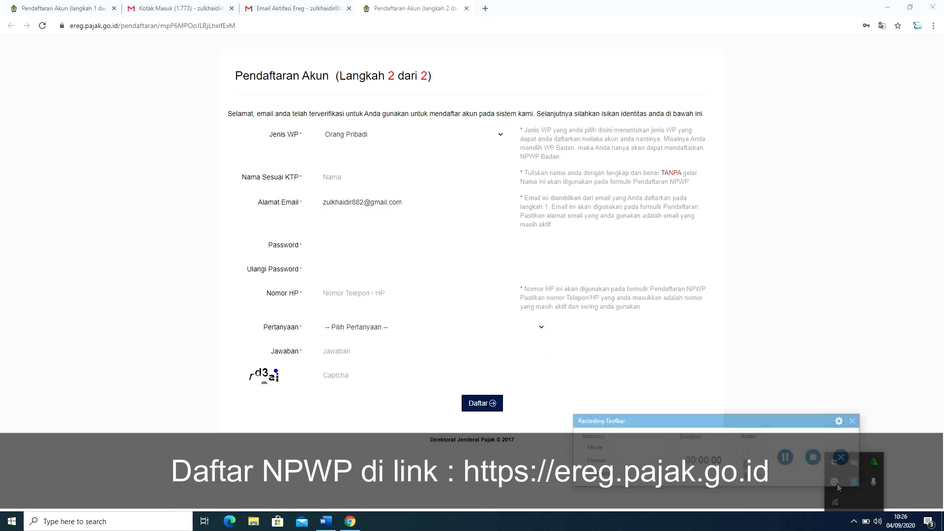
{"action": "left_click", "coordinate": [854, 524]}
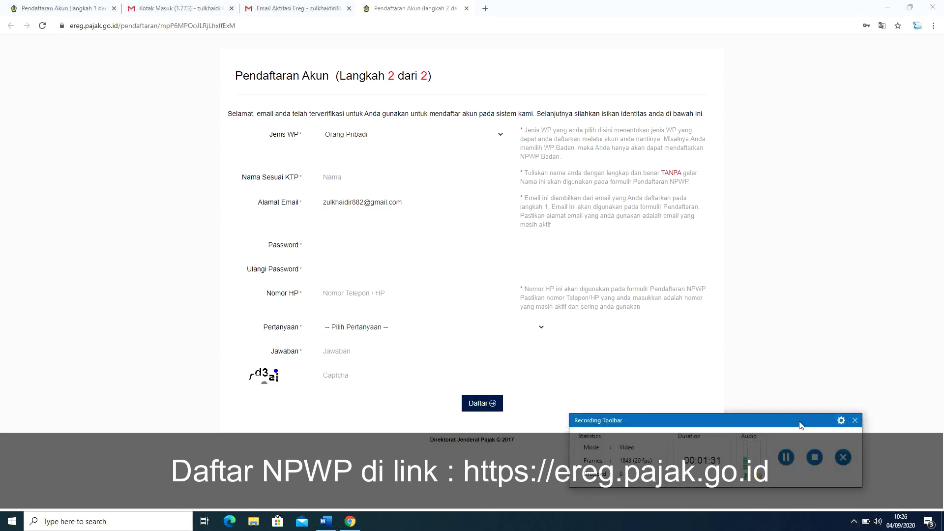
{"action": "left_click", "coordinate": [493, 138]}
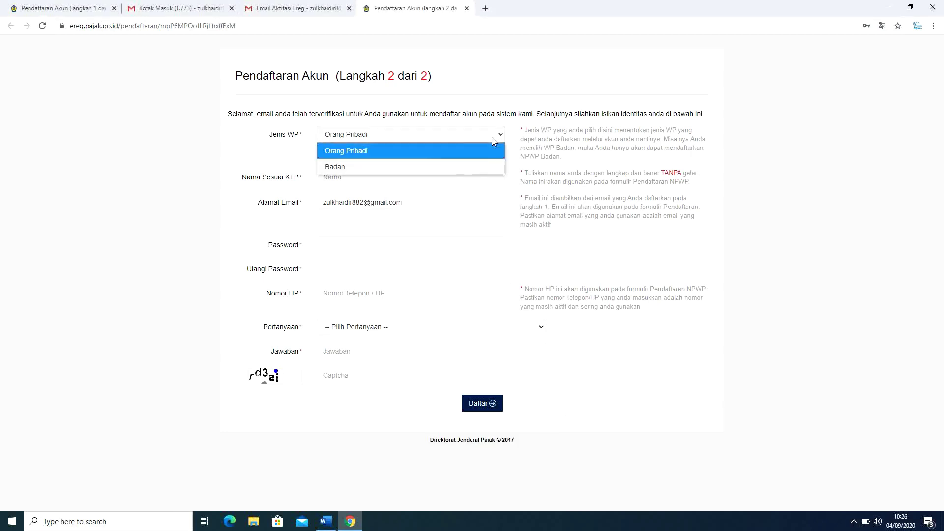
{"action": "left_click", "coordinate": [468, 166]}
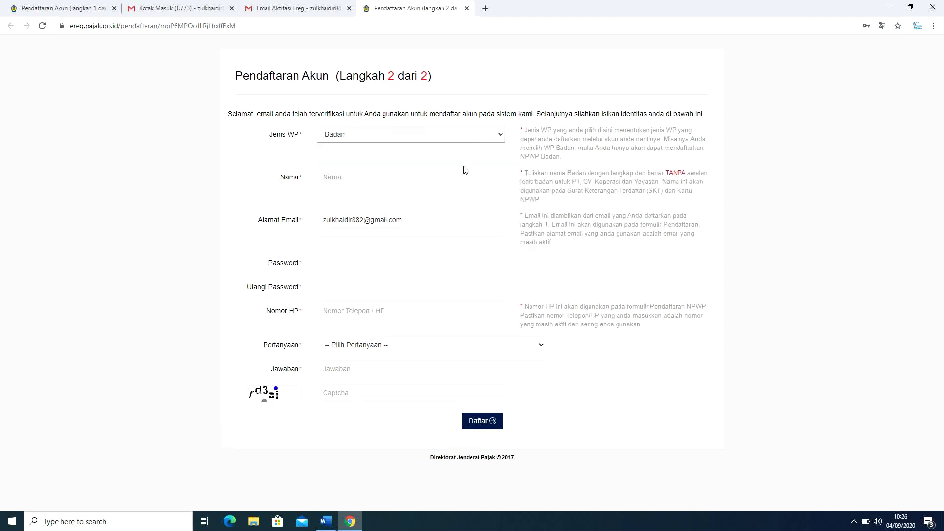
{"action": "left_click", "coordinate": [436, 181]}
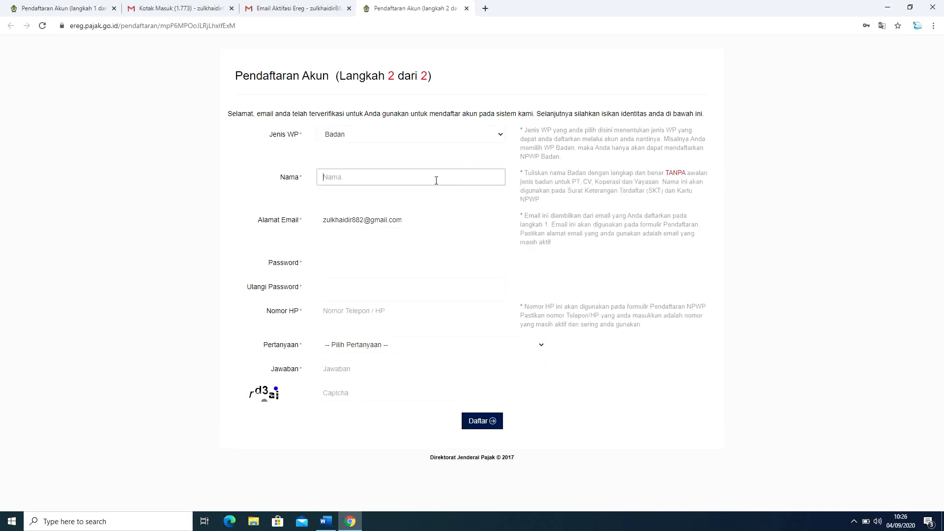
{"action": "type", "text": "DZURRIYATUL AA"}
{"action": "key", "text": "BackSpace"}
{"action": "type", "text": "ARIF"}
Enter the account password and repeat it in Ulangi Password
{"action": "left_click", "coordinate": [400, 265]}
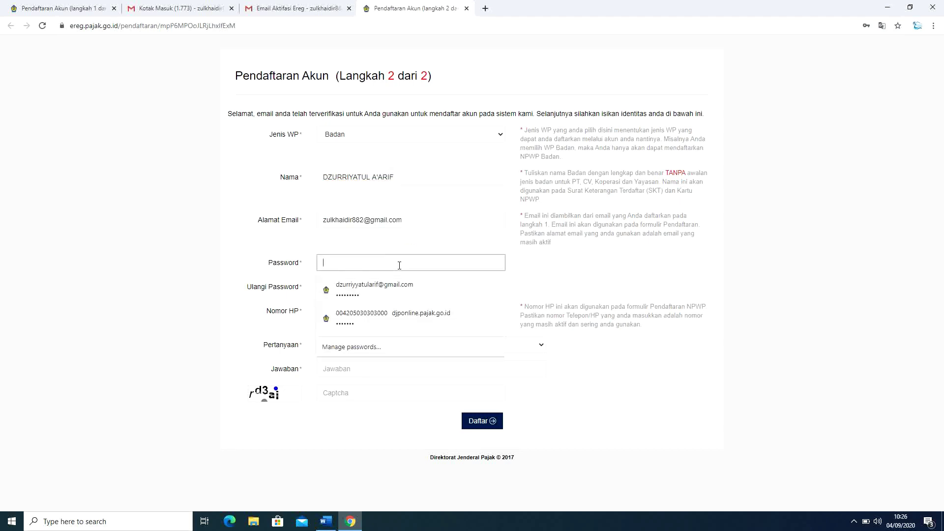
{"action": "type", "text": "••"}
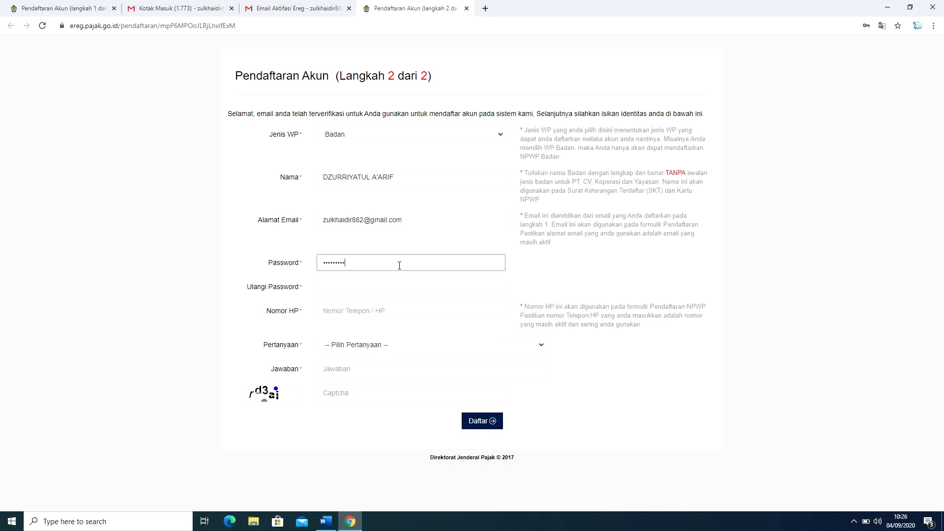
{"action": "left_click", "coordinate": [371, 289]}
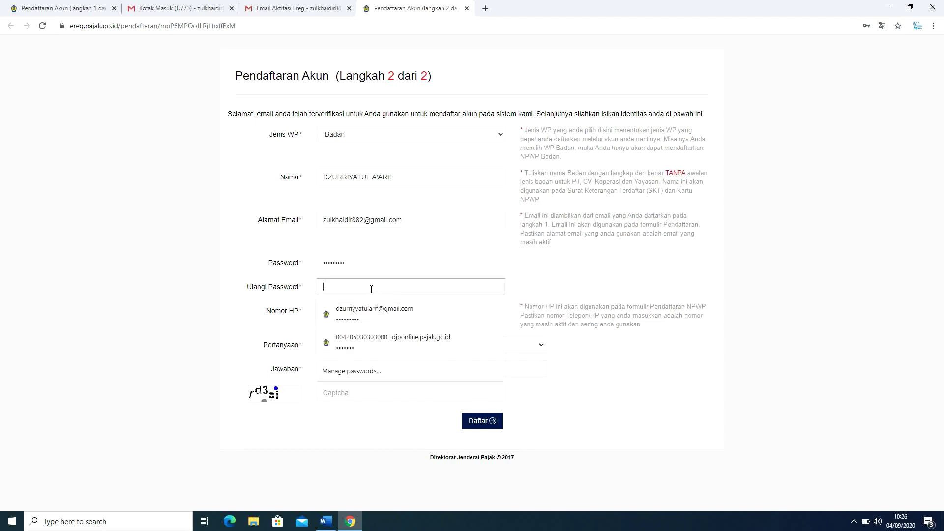
{"action": "type", "text": "••"}
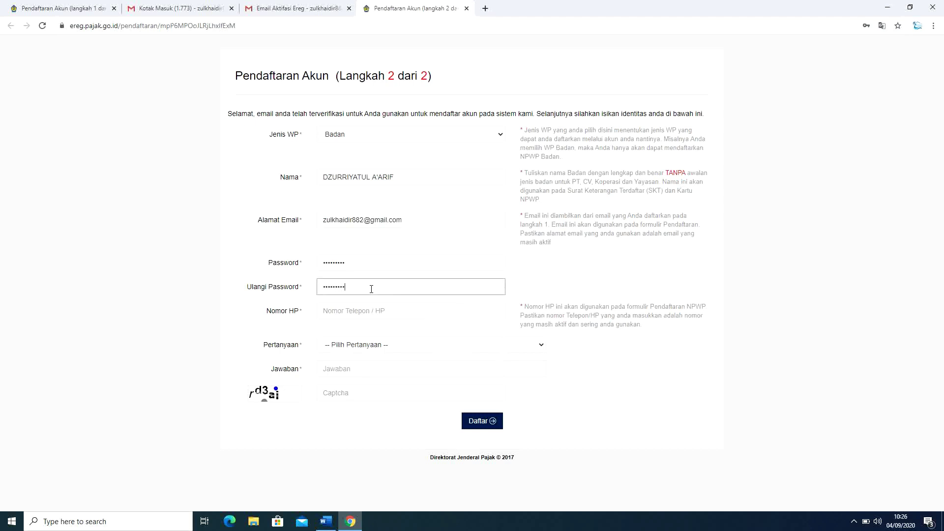
{"action": "left_click", "coordinate": [369, 310]}
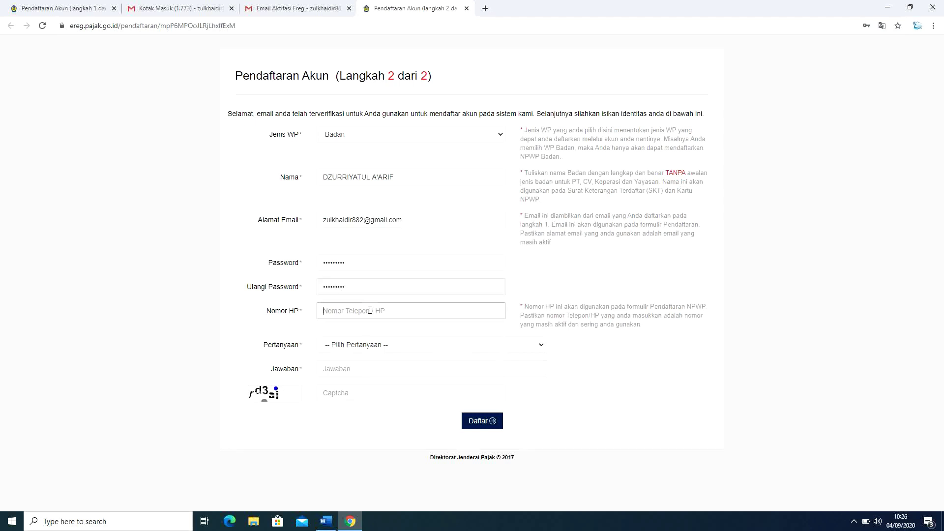
Enter the phone number and answer the first-meeting-with-partner security question
{"action": "left_click", "coordinate": [405, 346]}
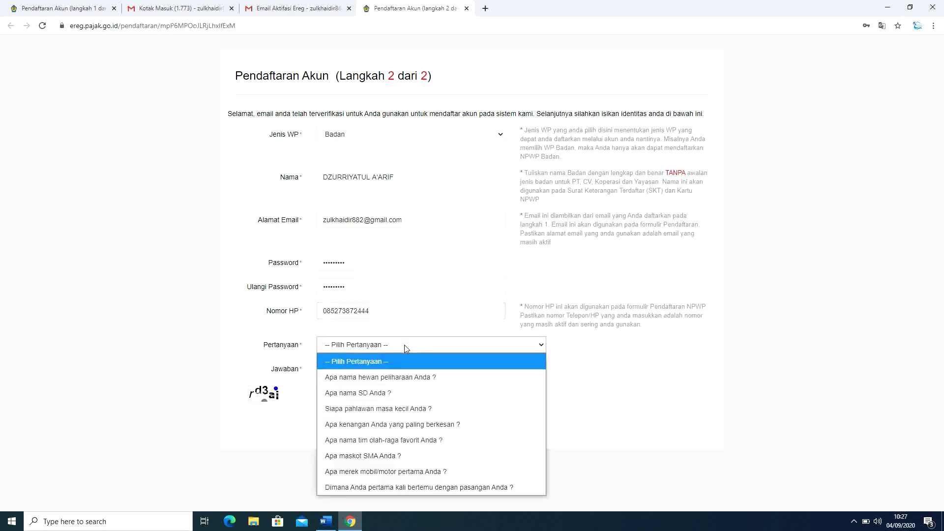
{"action": "left_click", "coordinate": [411, 488]}
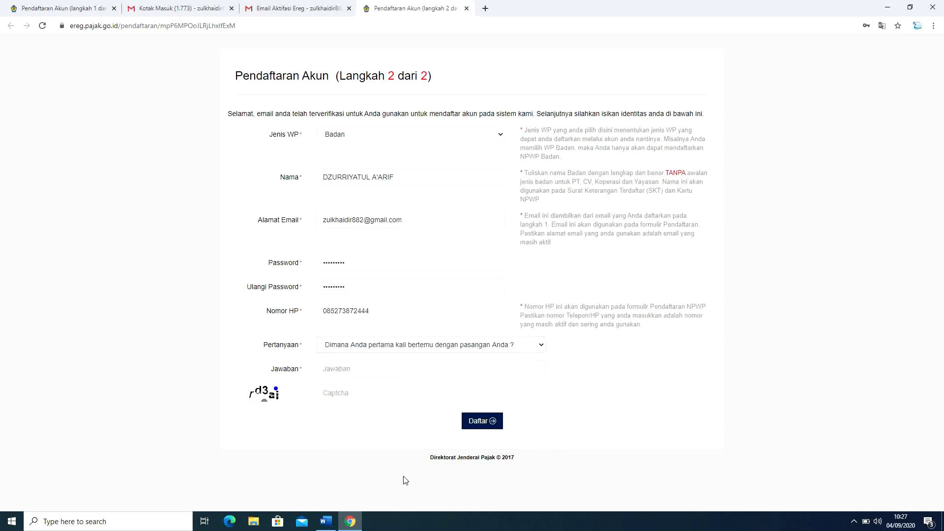
{"action": "left_click", "coordinate": [415, 373]}
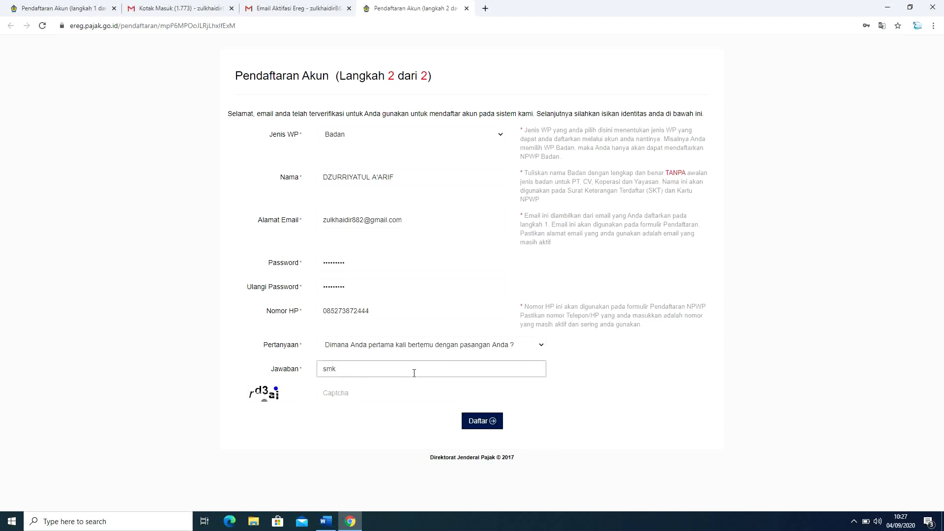
Enter the captcha and submit the step-2 account details
{"action": "left_click", "coordinate": [388, 392]}
{"action": "type", "text": "r"}
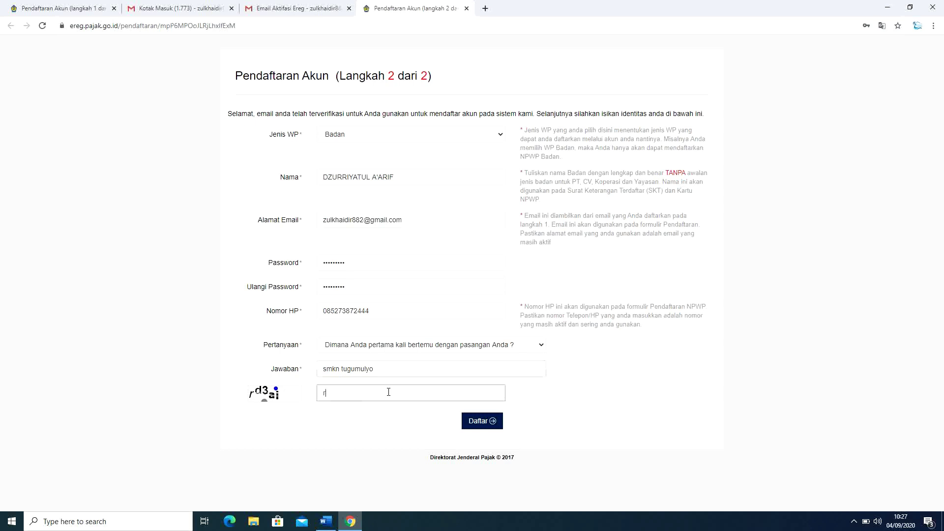
{"action": "type", "text": "d3ai"}
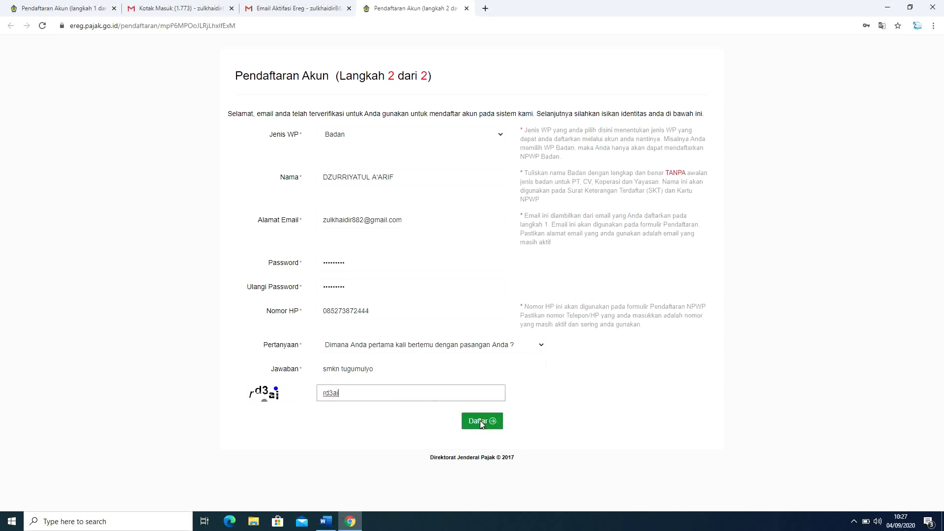
{"action": "left_click", "coordinate": [497, 426]}
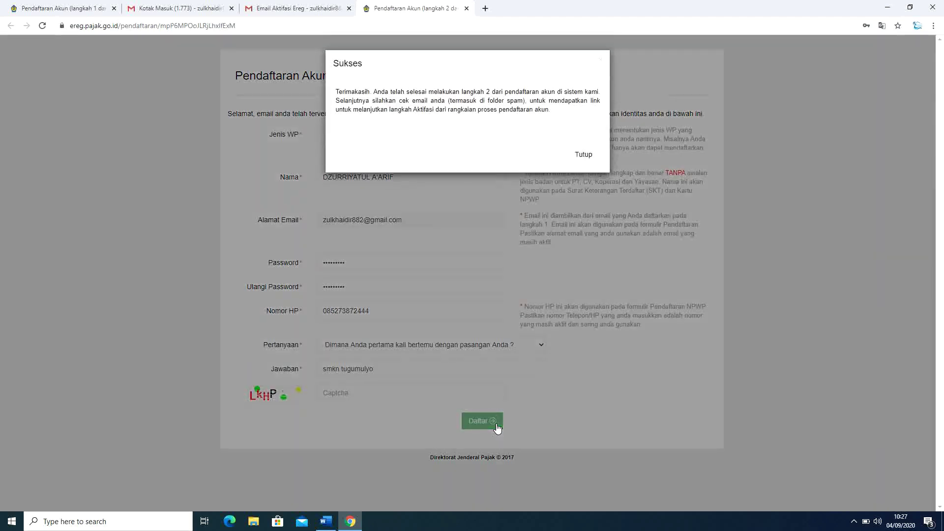
Dismiss the Sukses notice, save the password, and follow the 'Email Aktifasi Akun' activation link
{"action": "left_click", "coordinate": [581, 158]}
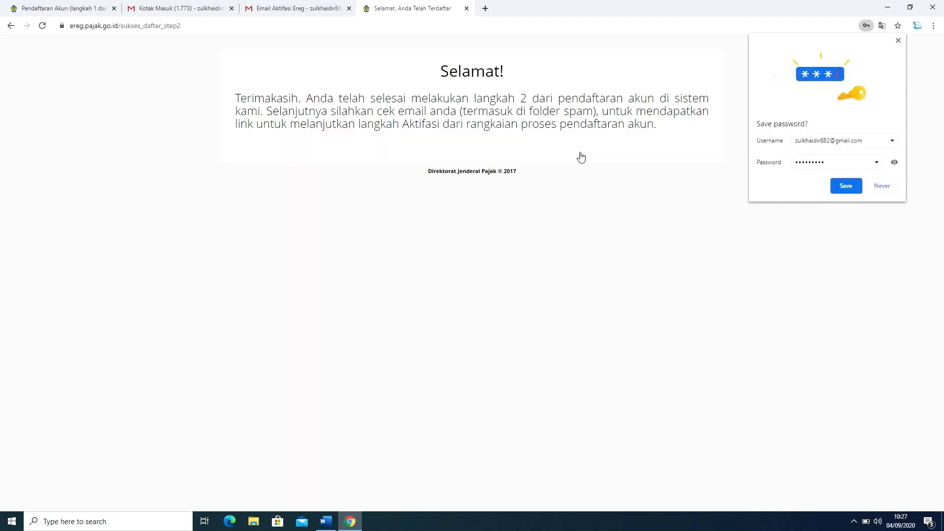
{"action": "left_click", "coordinate": [836, 188]}
{"action": "left_click", "coordinate": [301, 9]}
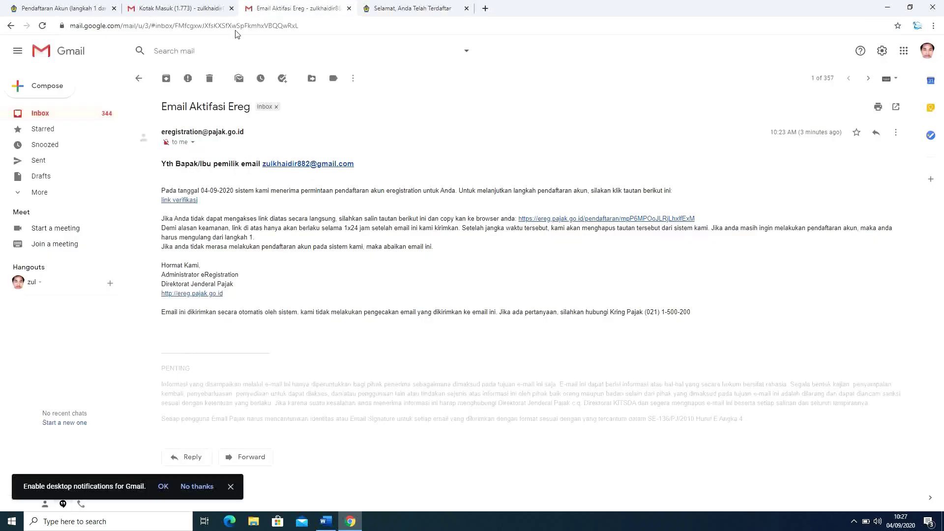
{"action": "left_click", "coordinate": [42, 29]}
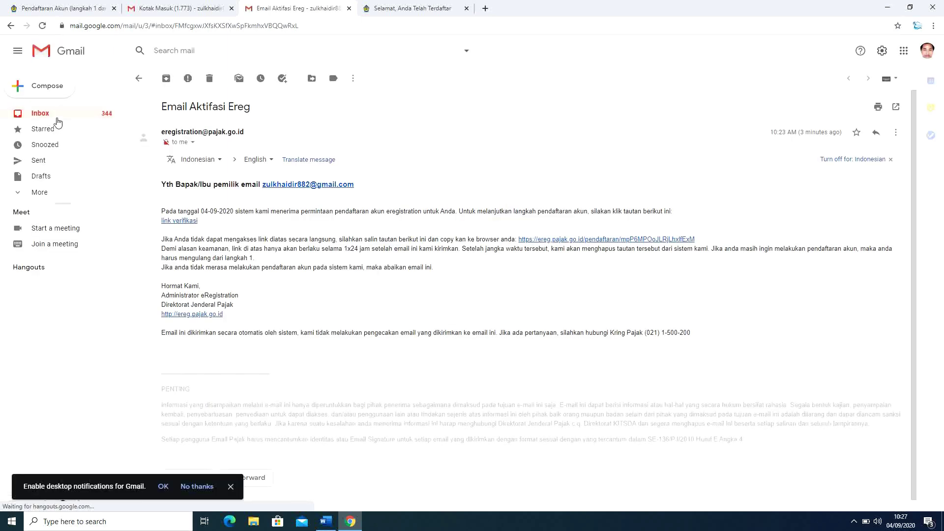
{"action": "left_click", "coordinate": [57, 120]}
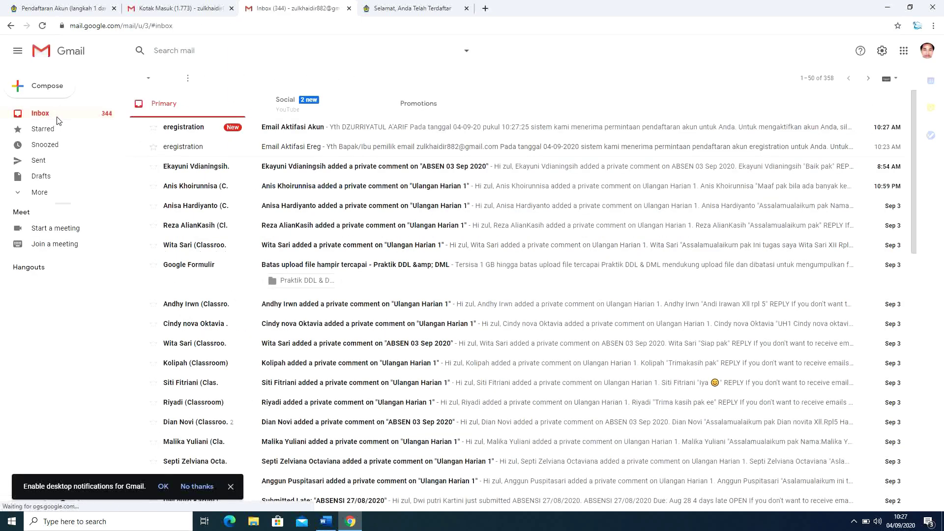
{"action": "left_click", "coordinate": [282, 129]}
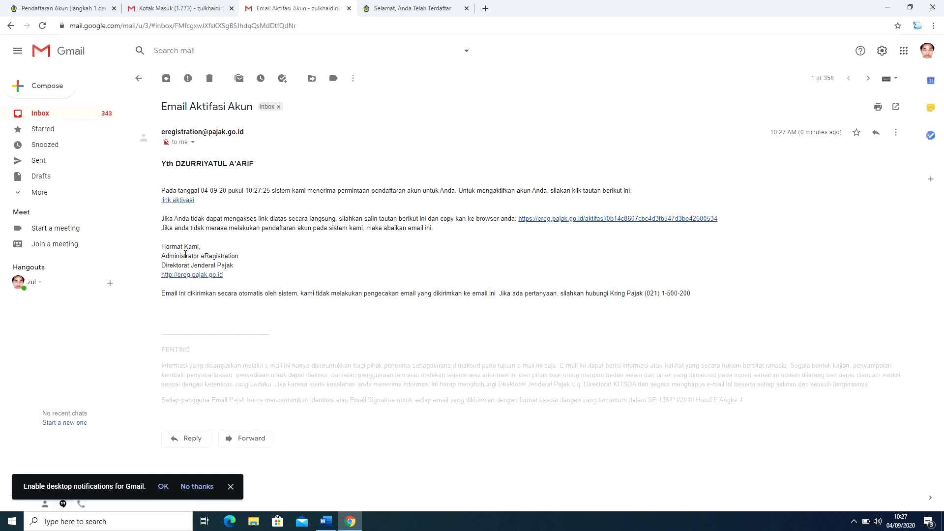
{"action": "left_click", "coordinate": [177, 201]}
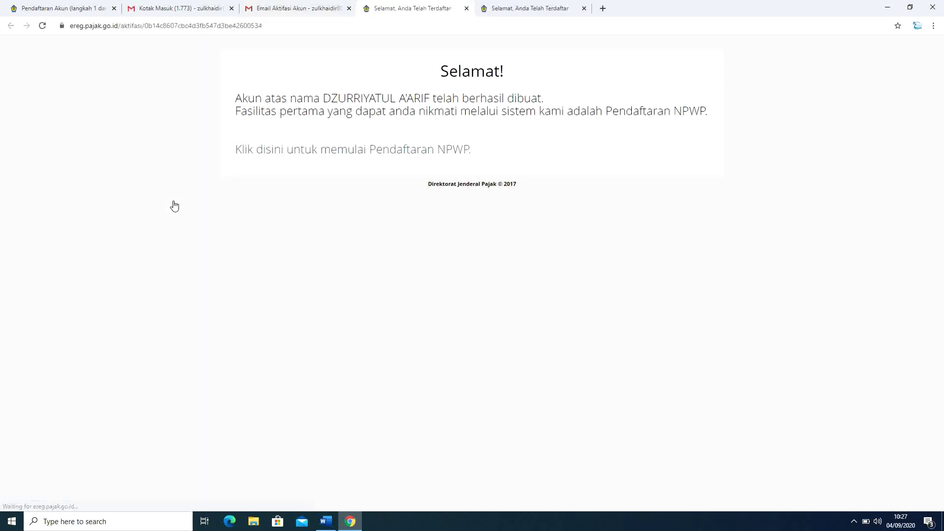
Start the NPWP registration and log in to the new account with the captcha
{"action": "left_click", "coordinate": [344, 155]}
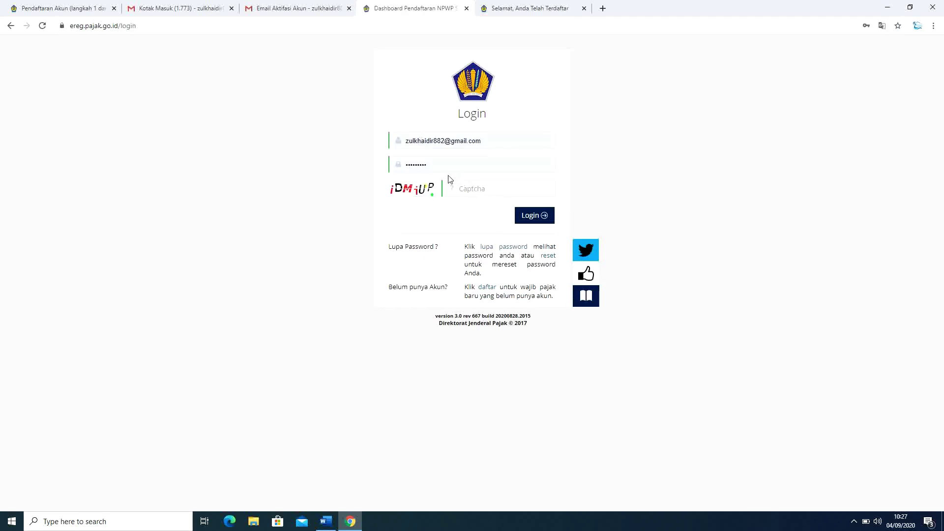
{"action": "left_click", "coordinate": [460, 189]}
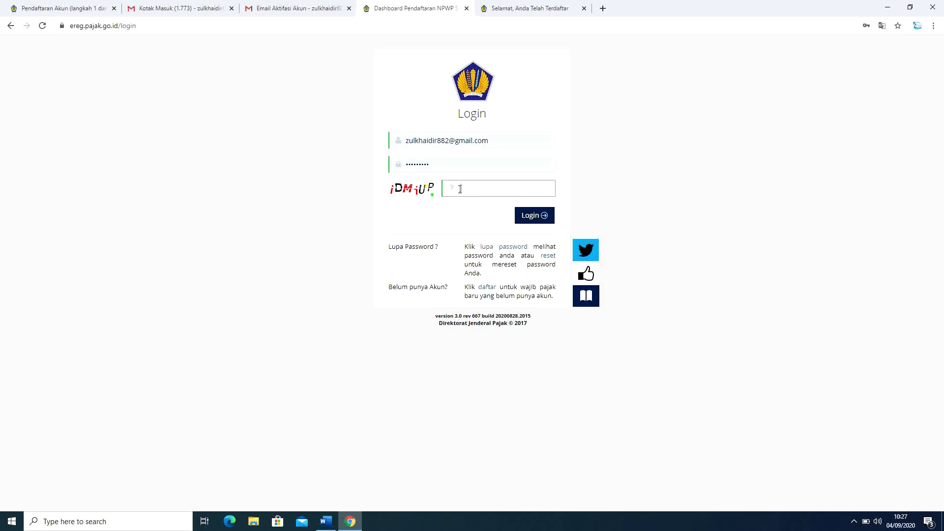
{"action": "type", "text": "D"}
{"action": "key", "text": "BackSpace"}
{"action": "key", "text": "BackSpace"}
{"action": "type", "text": "iDMIUP"}
{"action": "left_click", "coordinate": [541, 219]}
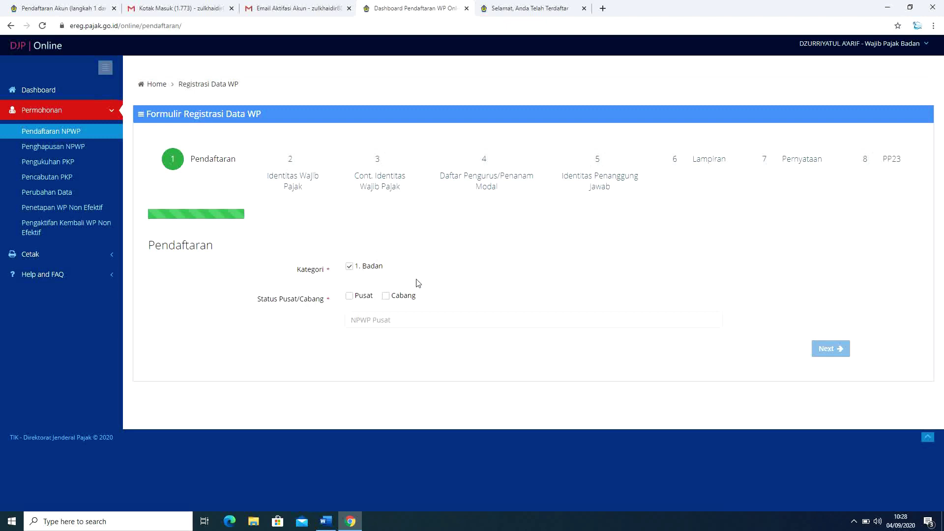
Register as Pusat, then set entity form Yayasan, Non Profit, and PMDN capital ownership
{"action": "left_click", "coordinate": [350, 296]}
{"action": "left_click", "coordinate": [832, 349]}
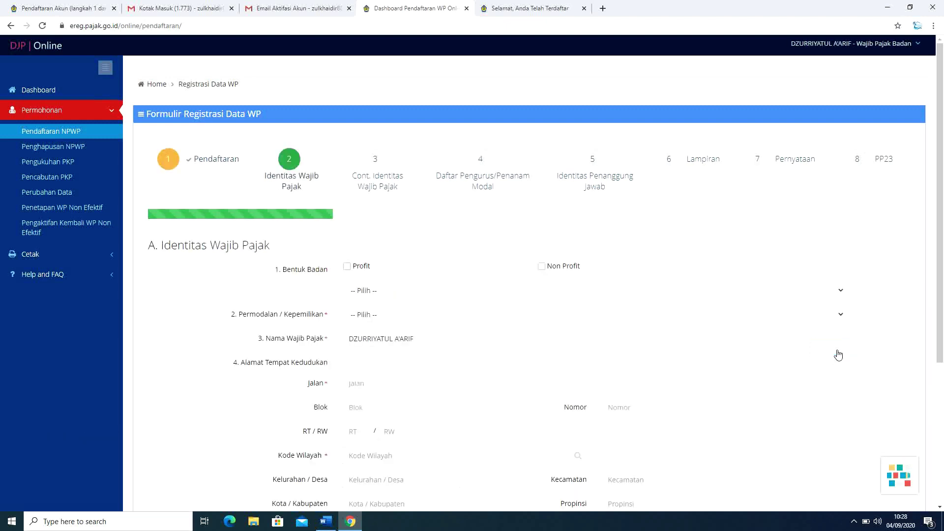
{"action": "left_click", "coordinate": [402, 293]}
{"action": "left_click", "coordinate": [403, 292]}
{"action": "left_click", "coordinate": [402, 293]}
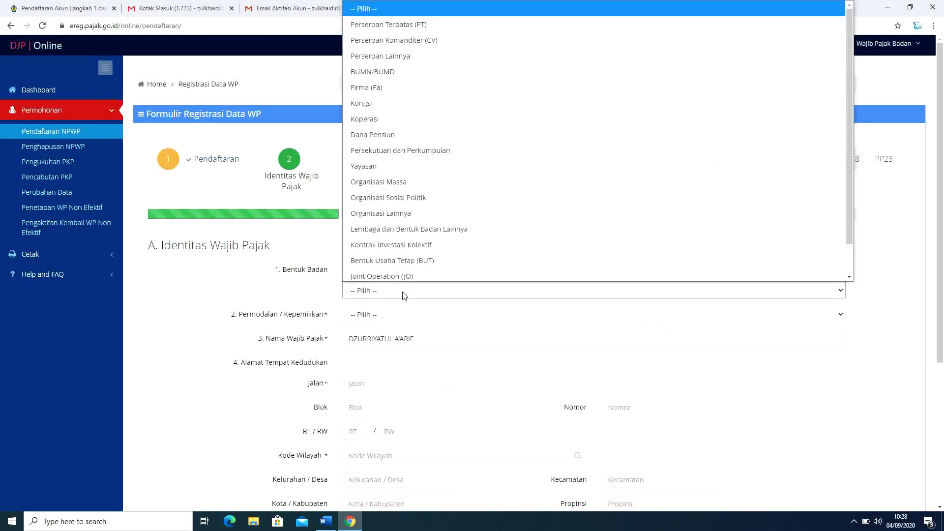
{"action": "scroll", "coordinate": [407, 222], "scroll_direction": "down", "scroll_amount": 1}
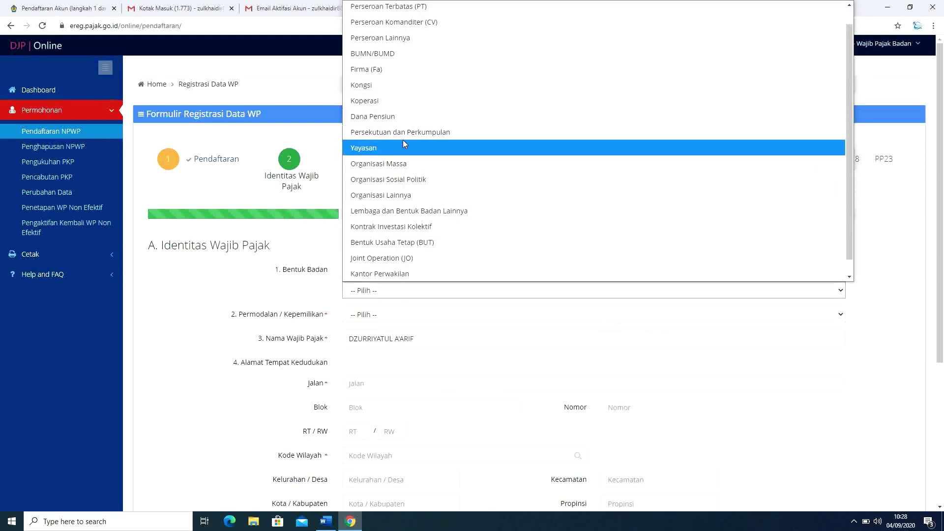
{"action": "left_click", "coordinate": [403, 142]}
{"action": "left_click", "coordinate": [552, 270]}
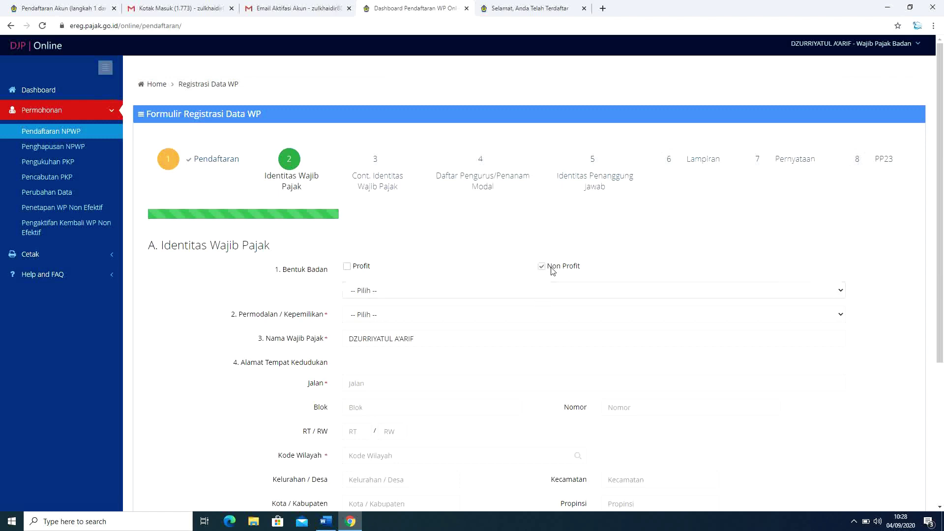
{"action": "left_click", "coordinate": [688, 318]}
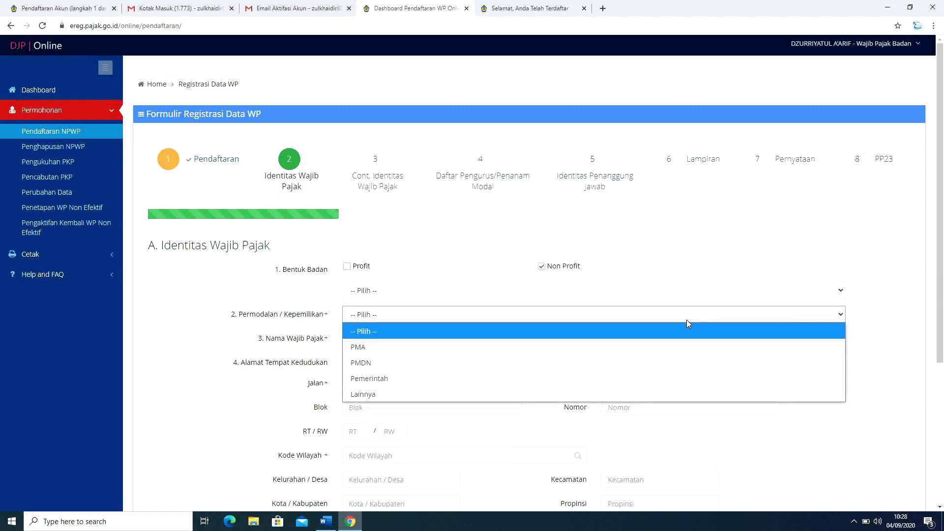
{"action": "left_click", "coordinate": [662, 360]}
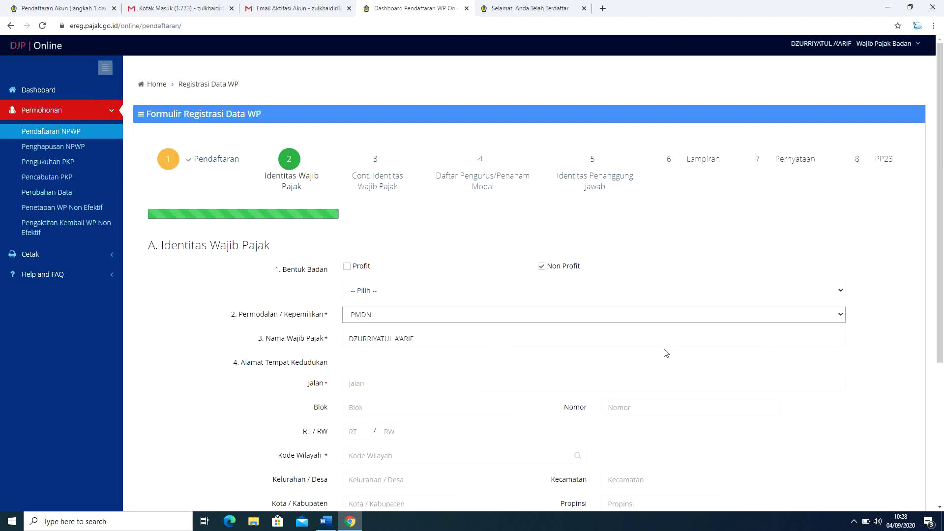
{"action": "scroll", "coordinate": [787, 370], "scroll_direction": "down", "scroll_amount": 1}
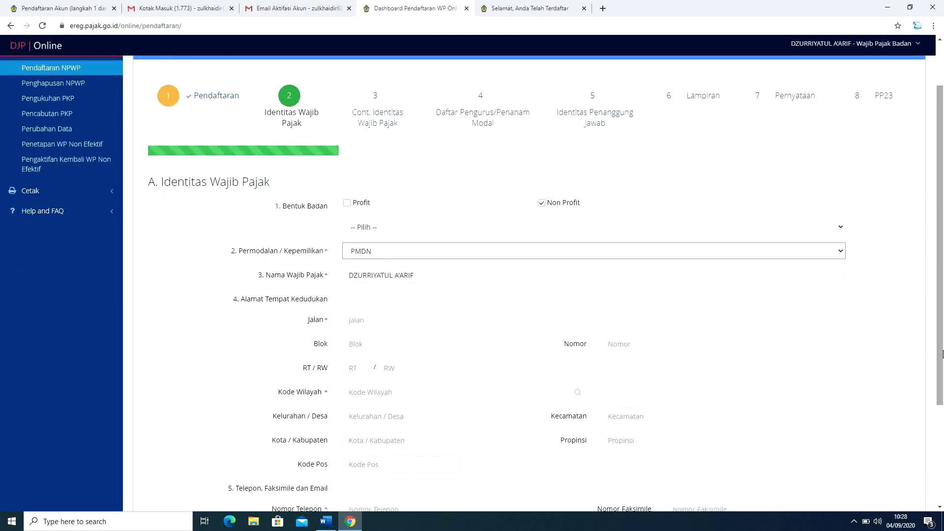
{"action": "left_click", "coordinate": [384, 320]}
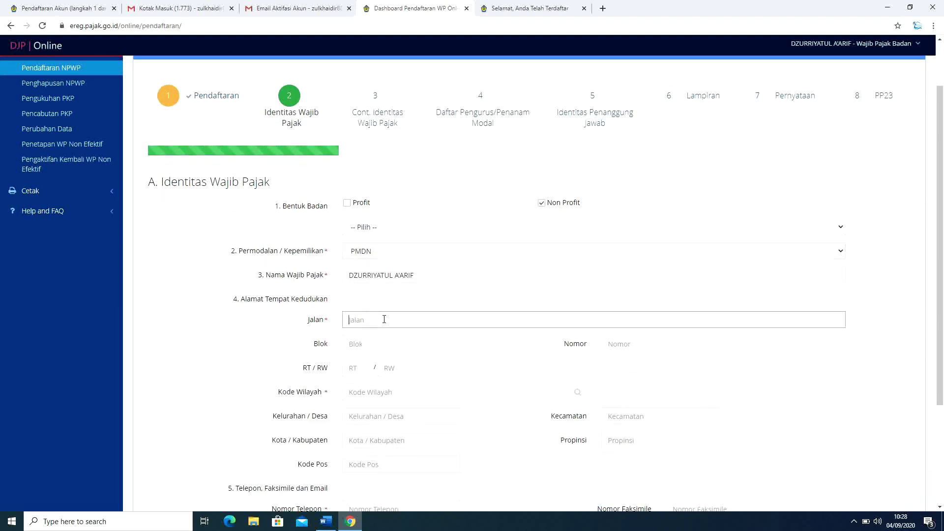
{"action": "type", "text": "Jl"}
{"action": "key", "text": "BackSpace"}
{"action": "left_click", "coordinate": [383, 343]}
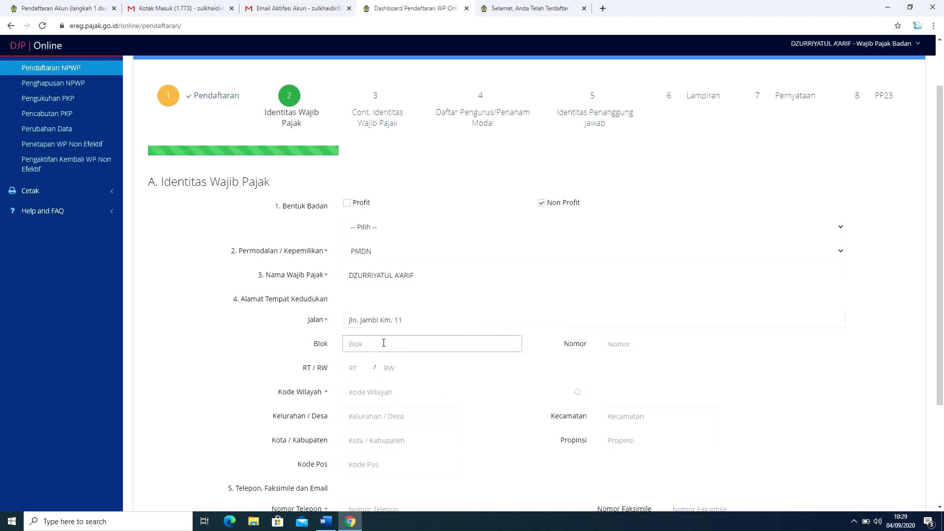
{"action": "type", "text": "Belalau I"}
Fill in house number 1, RT 001 and the RW value
{"action": "left_click", "coordinate": [654, 346]}
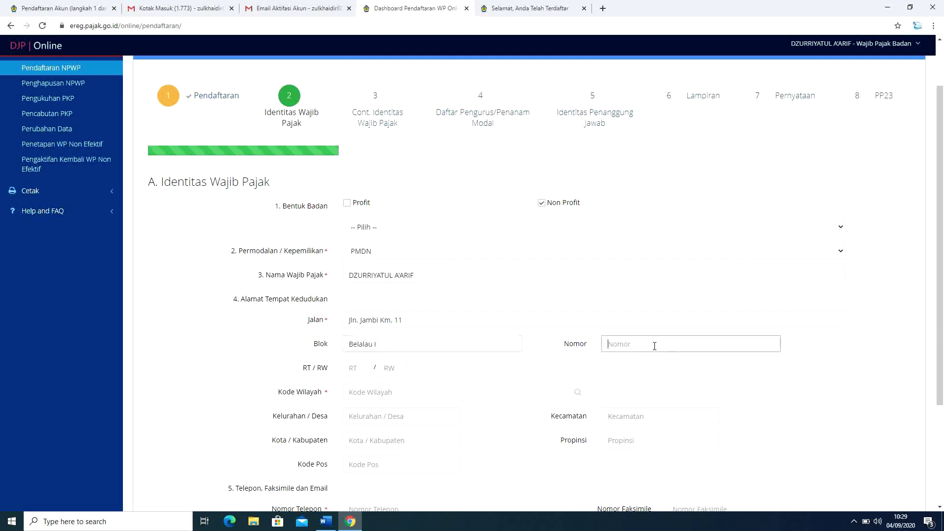
{"action": "type", "text": "1"}
{"action": "left_click", "coordinate": [361, 372]}
{"action": "type", "text": "1"}
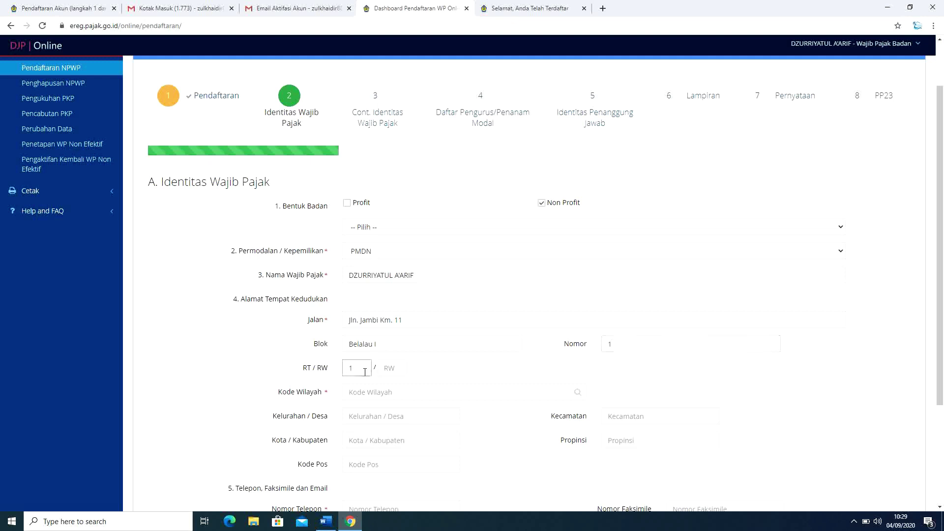
{"action": "key", "text": "BackSpace"}
{"action": "type", "text": "001"}
{"action": "right_click", "coordinate": [393, 369]}
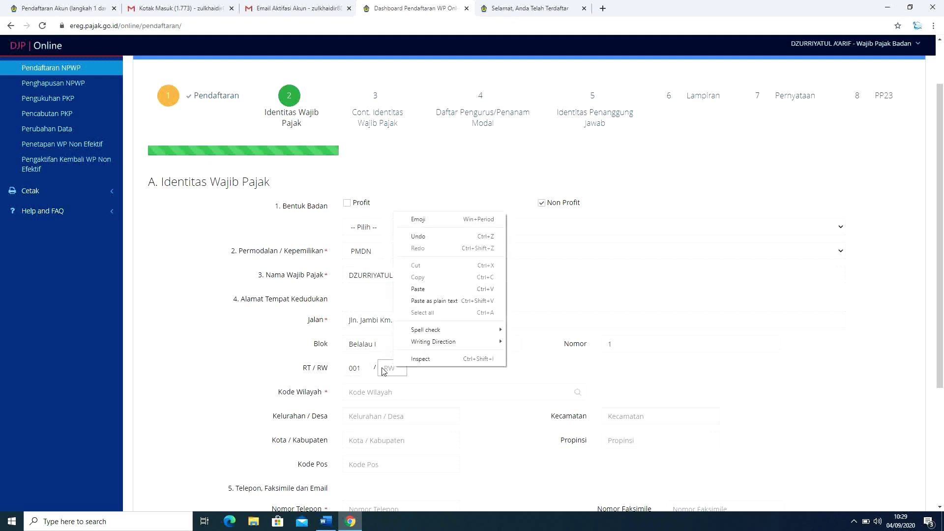
{"action": "left_click", "coordinate": [396, 369]}
{"action": "type", "text": "1001"}
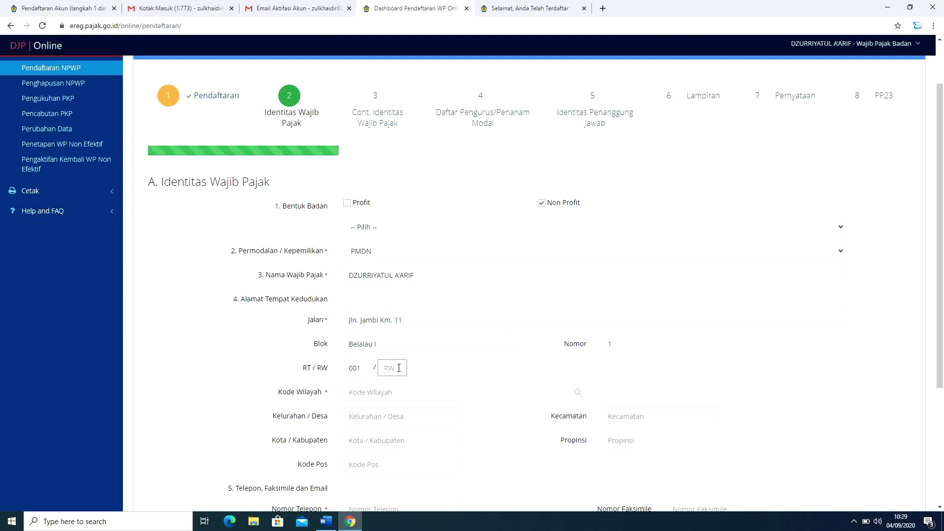
{"action": "left_click", "coordinate": [427, 391]}
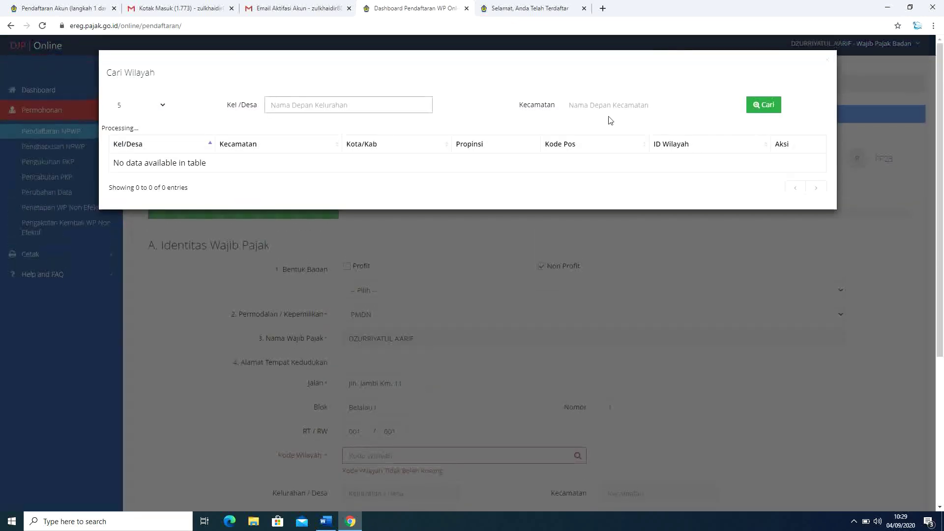
{"action": "left_click", "coordinate": [603, 106]}
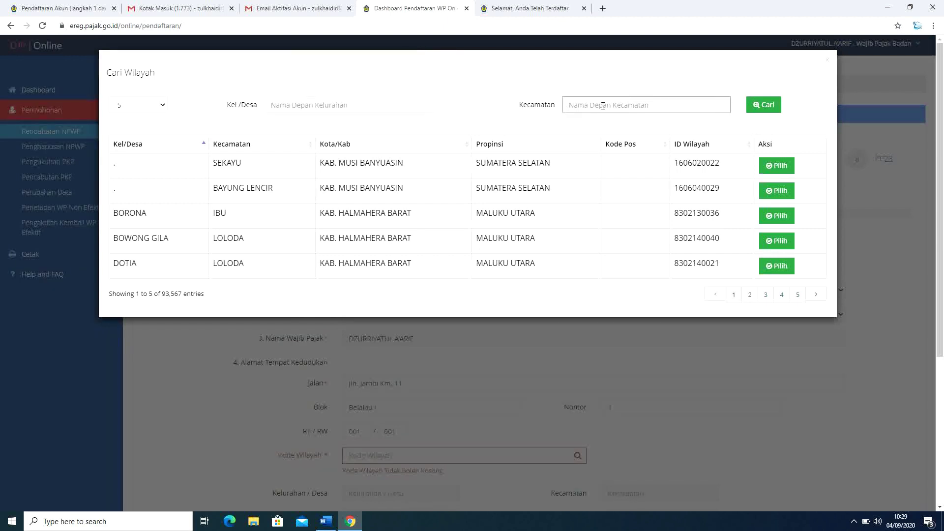
{"action": "type", "text": "lubuk linggau utara I"}
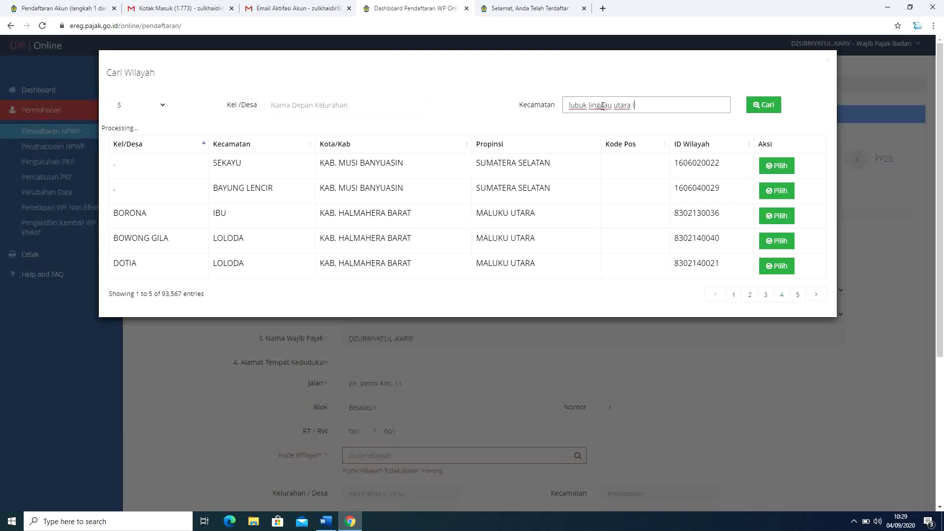
{"action": "left_click", "coordinate": [773, 105]}
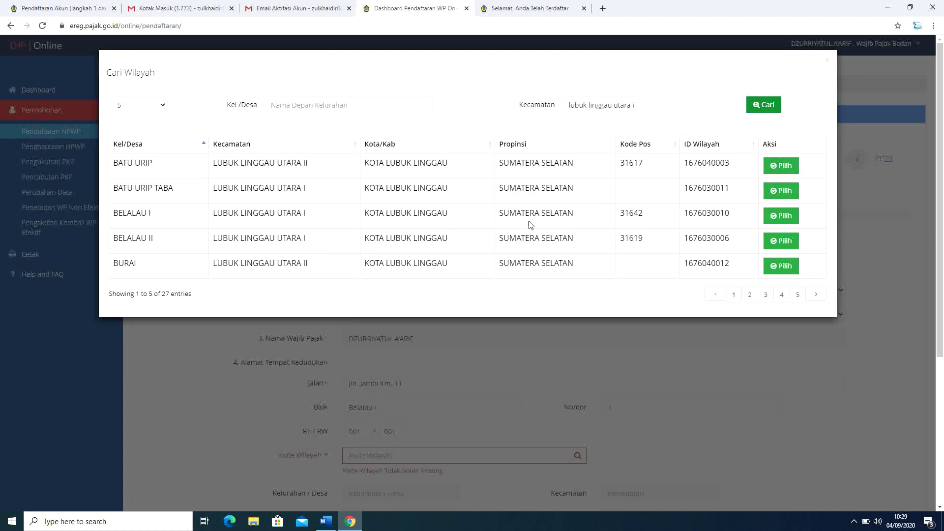
{"action": "left_click", "coordinate": [782, 217]}
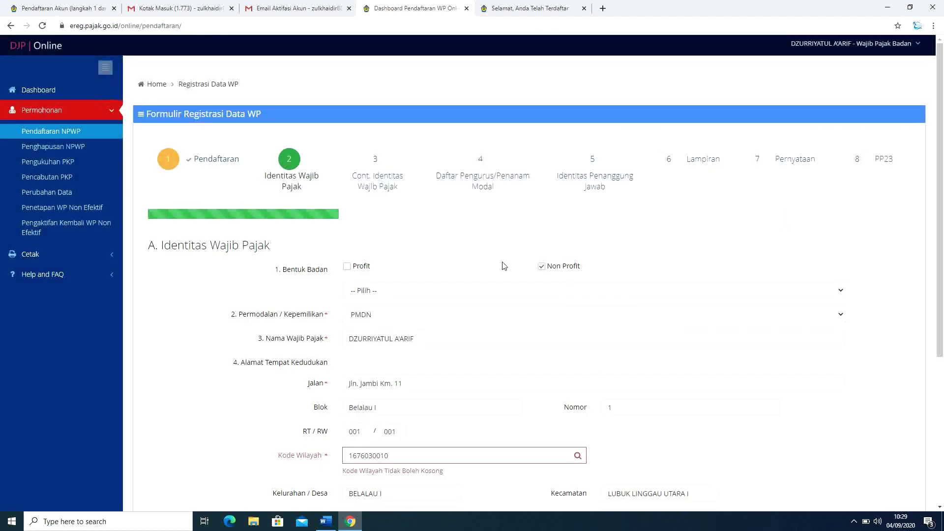
{"action": "scroll", "coordinate": [942, 222], "scroll_direction": "down", "scroll_amount": 3}
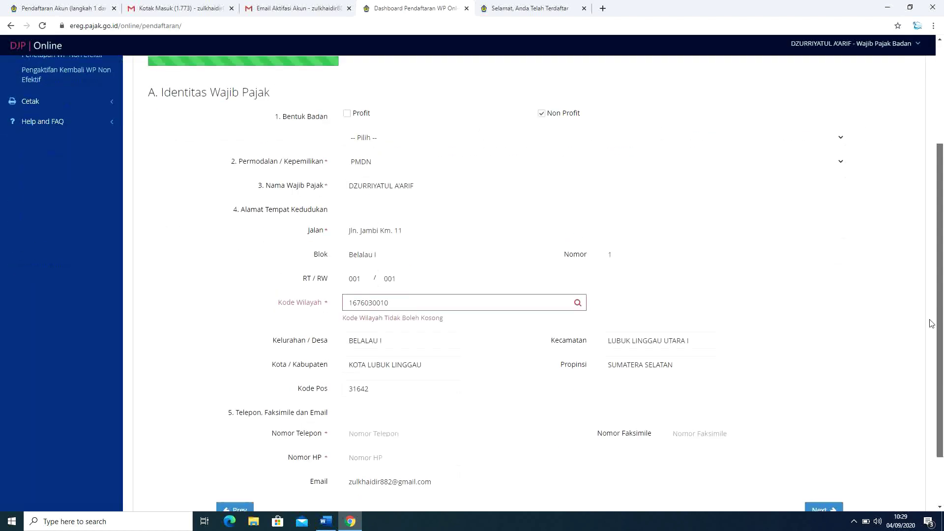
{"action": "left_click", "coordinate": [497, 304]}
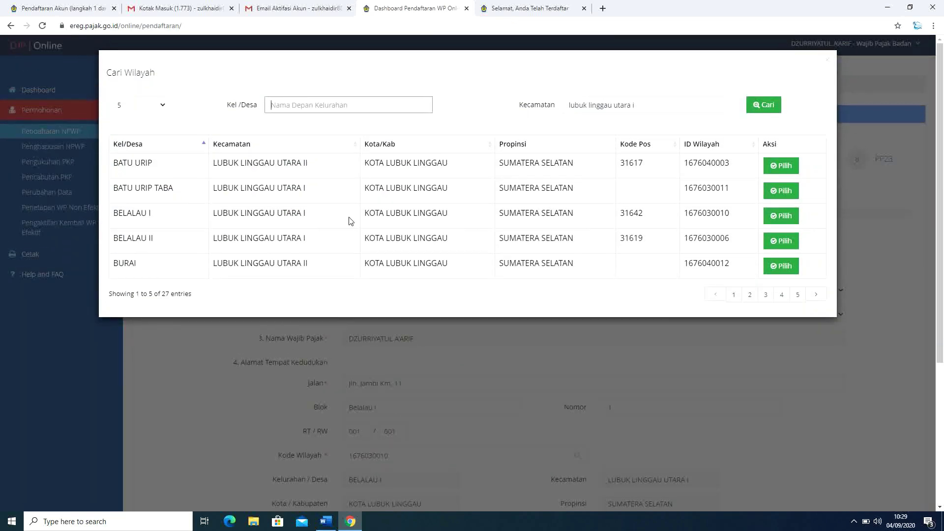
{"action": "left_click", "coordinate": [796, 218]}
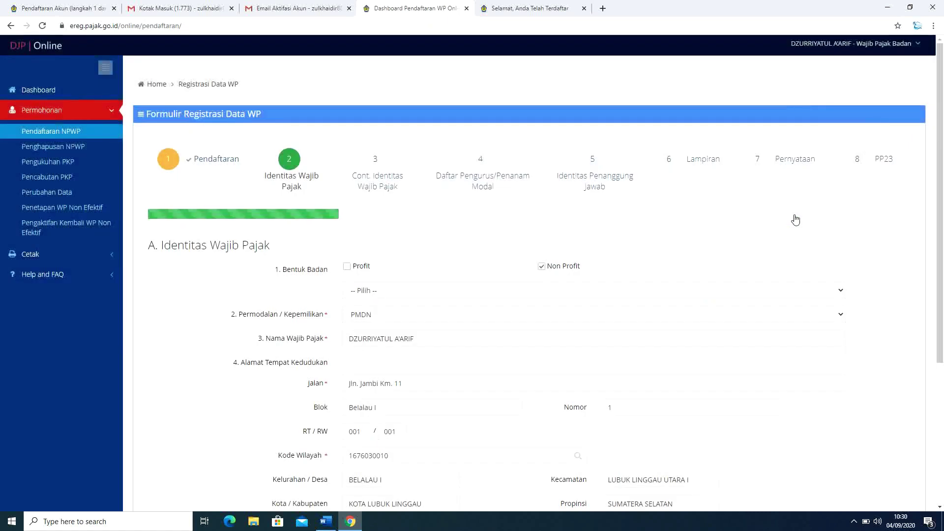
Enter the phone and mobile numbers, reusing the phone number as the fax number
{"action": "scroll", "coordinate": [943, 353], "scroll_direction": "down", "scroll_amount": 2}
{"action": "scroll", "coordinate": [943, 352], "scroll_direction": "down", "scroll_amount": 2}
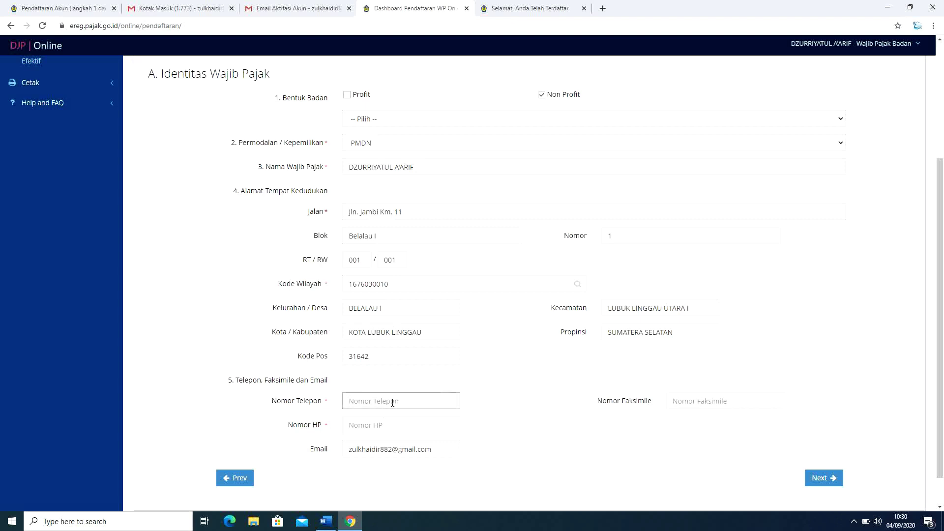
{"action": "left_click", "coordinate": [384, 424]}
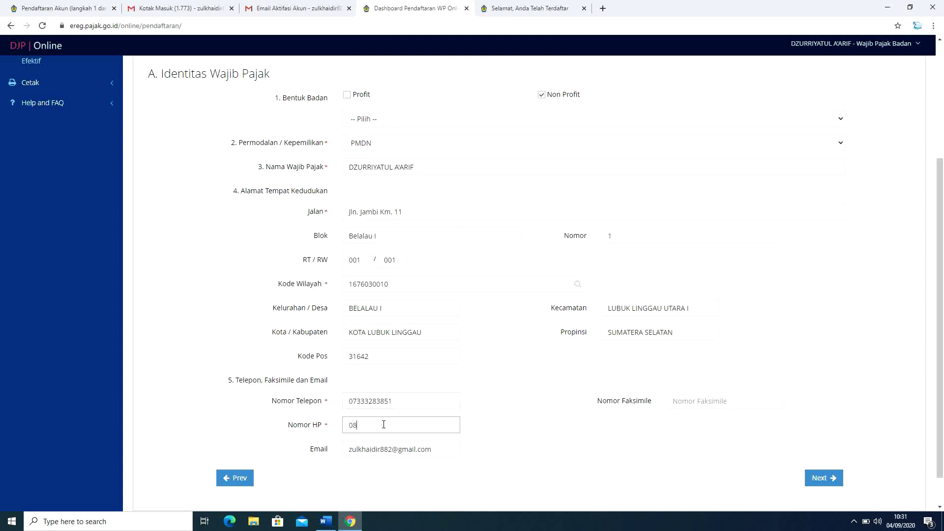
{"action": "left_click", "coordinate": [737, 397]}
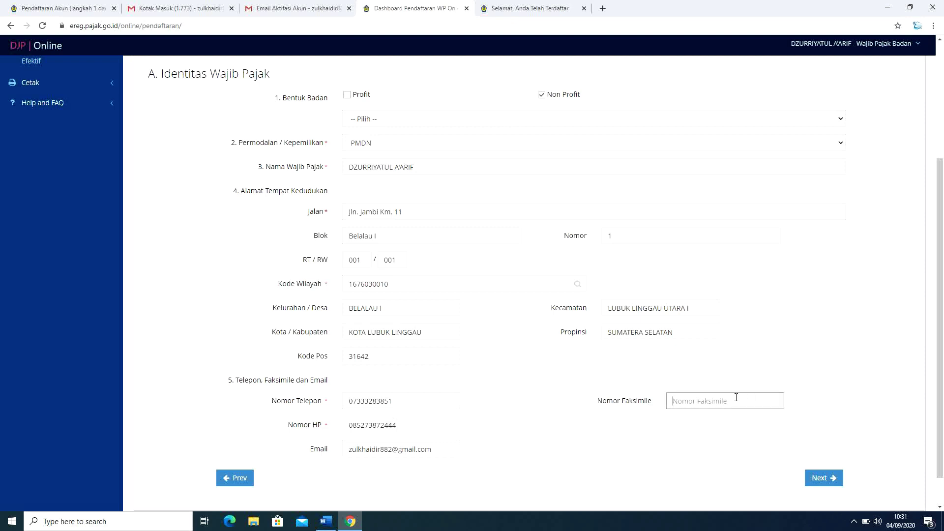
{"action": "left_click_drag", "start_coordinate": [396, 402], "coordinate": [347, 399]}
{"action": "key", "text": "ctrl+c"}
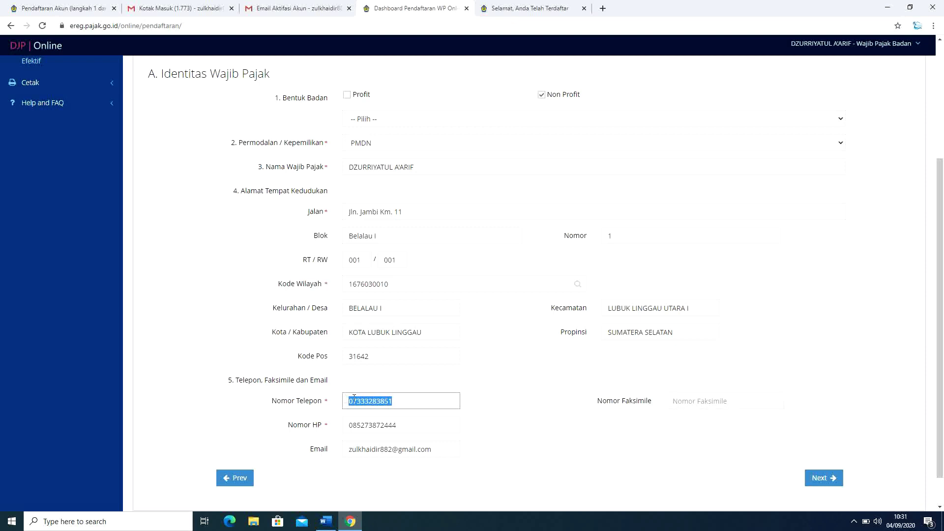
{"action": "left_click", "coordinate": [702, 399]}
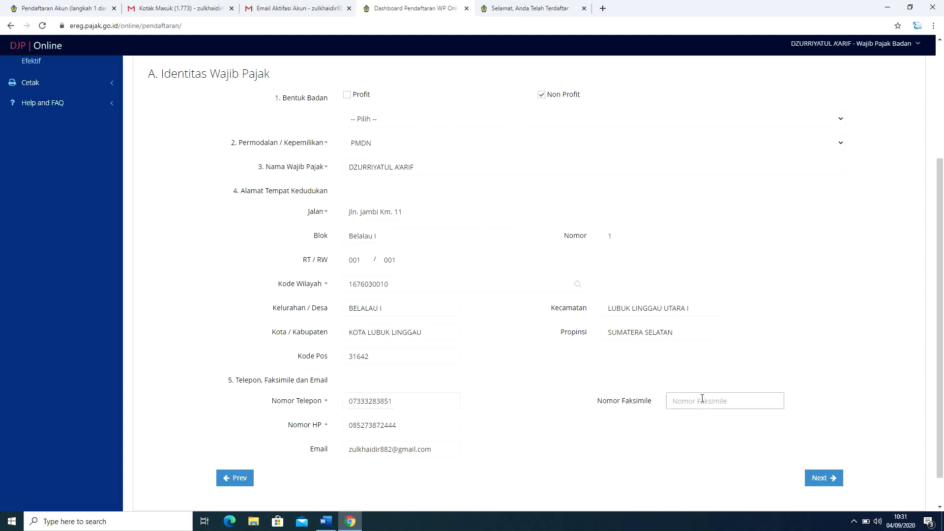
{"action": "key", "text": "ctrl+v"}
Reselect Yayasan as the Bentuk Badan and proceed to step 3
{"action": "scroll", "coordinate": [943, 303], "scroll_direction": "down", "scroll_amount": 1}
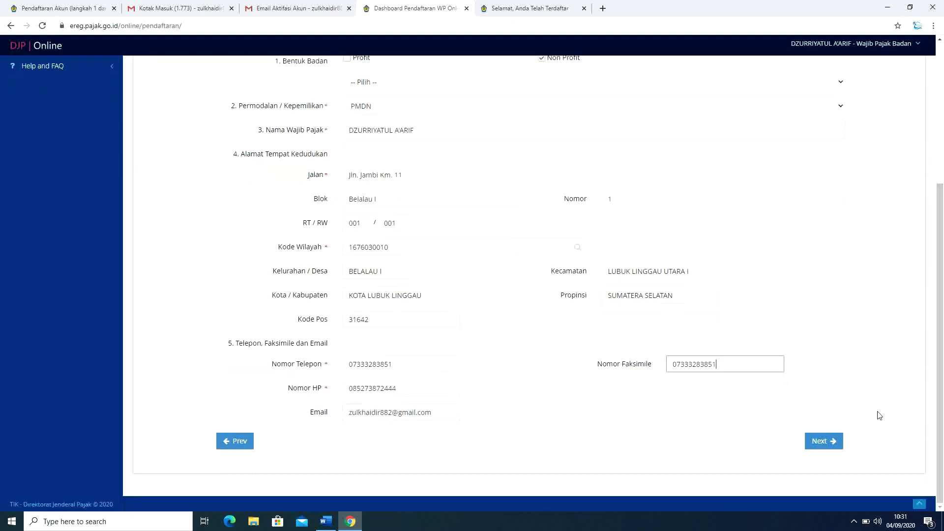
{"action": "left_click", "coordinate": [829, 453]}
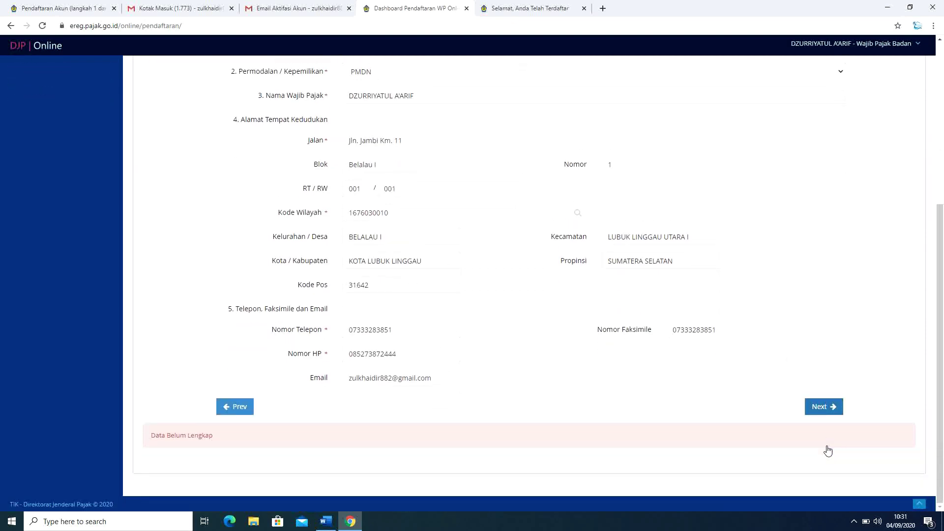
{"action": "left_click_drag", "start_coordinate": [941, 360], "coordinate": [941, 299]}
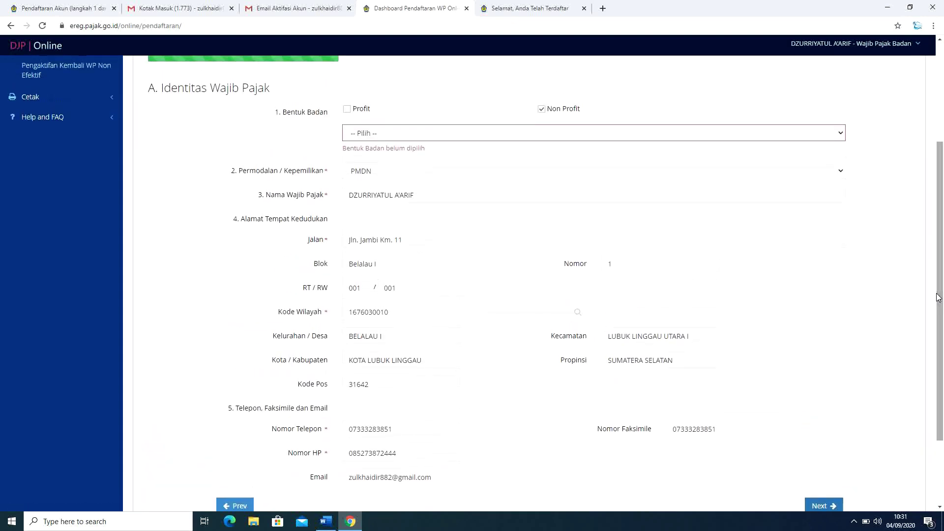
{"action": "left_click", "coordinate": [709, 137]}
{"action": "left_click", "coordinate": [480, 308]}
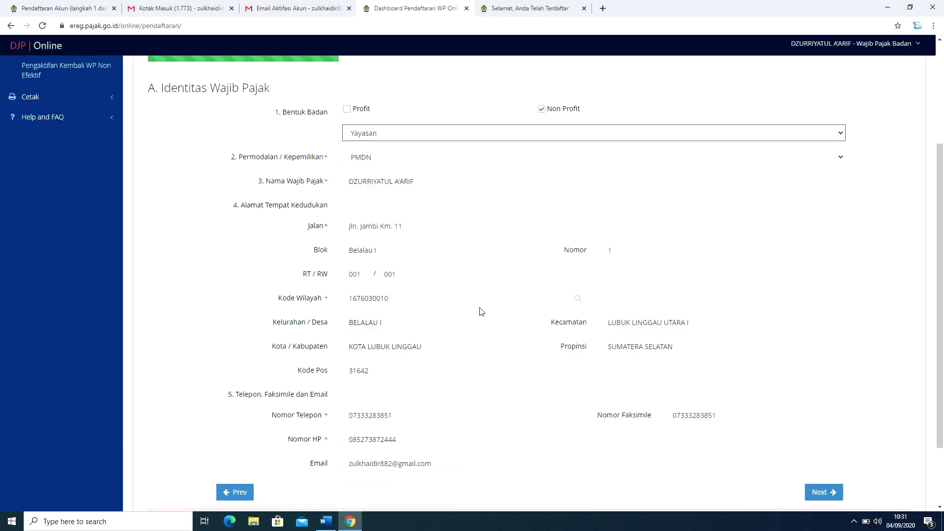
{"action": "left_click_drag", "start_coordinate": [941, 344], "coordinate": [921, 407]}
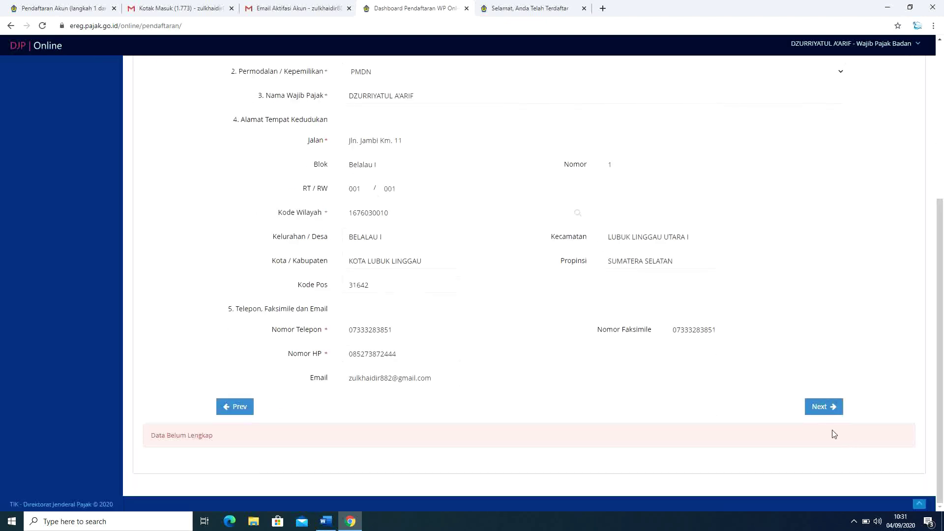
{"action": "left_click", "coordinate": [826, 412]}
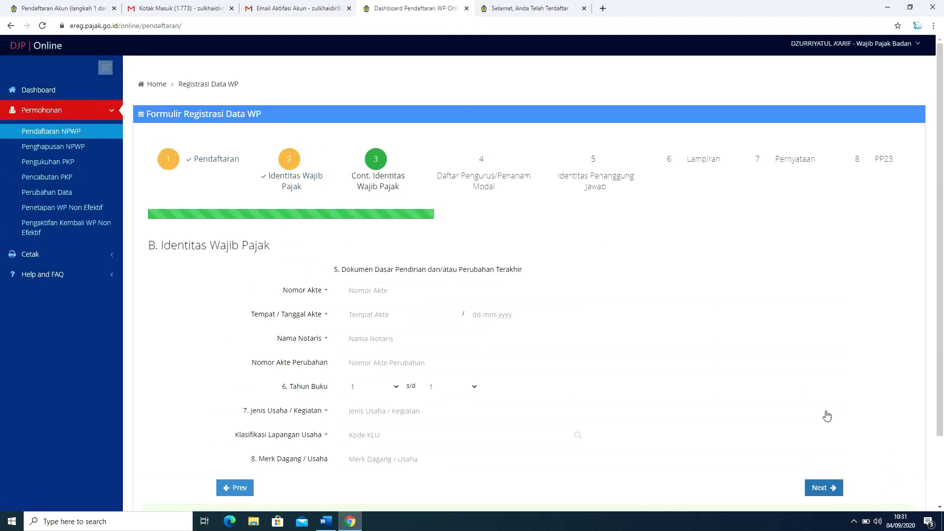
Enter founding deed number 19, place LUBUKLINGGAU, and the corrected deed date
{"action": "left_click", "coordinate": [426, 295]}
{"action": "type", "text": "19"}
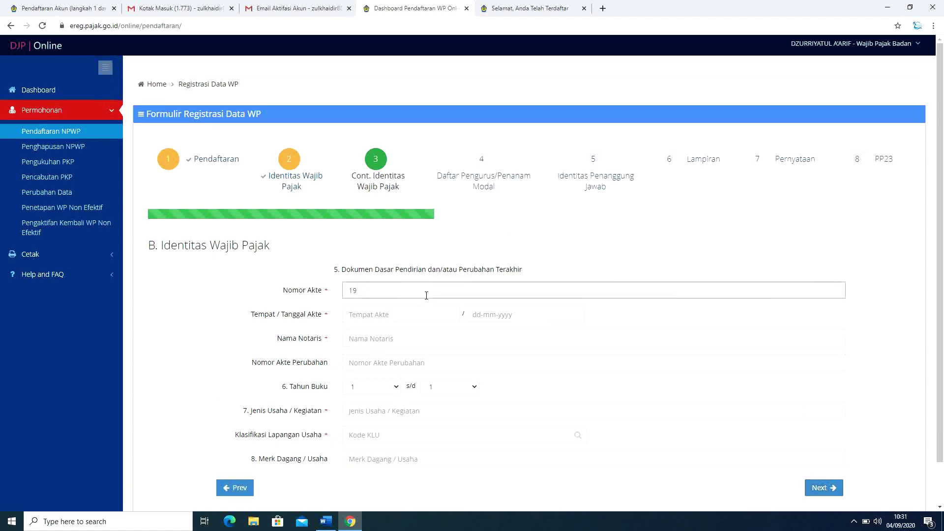
{"action": "left_click", "coordinate": [389, 320]}
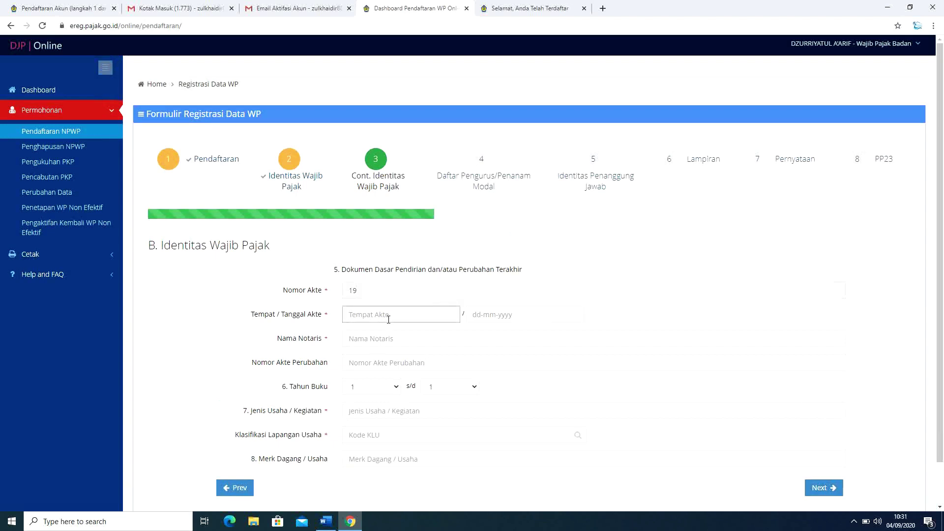
{"action": "type", "text": "LUBUKLINGGAU"}
{"action": "left_click", "coordinate": [496, 314]}
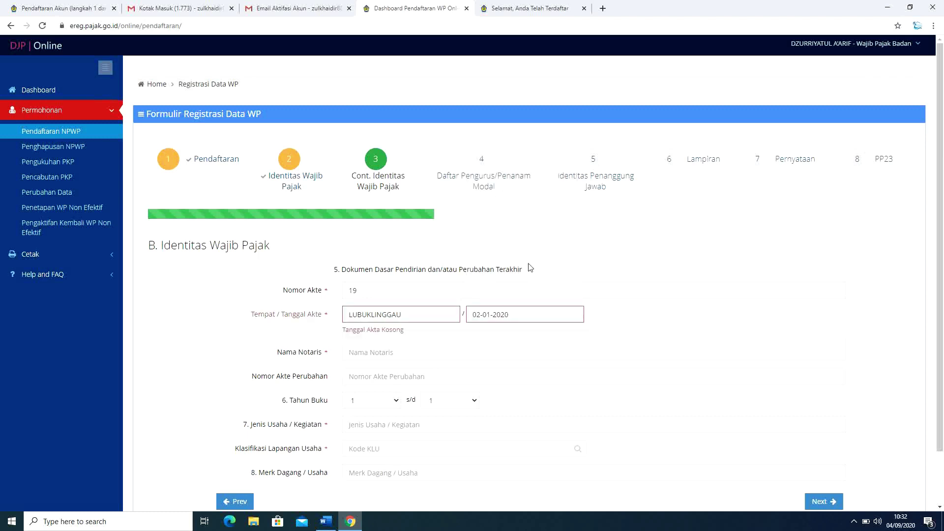
{"action": "left_click", "coordinate": [515, 315]}
{"action": "type", "text": "02-01-2020"}
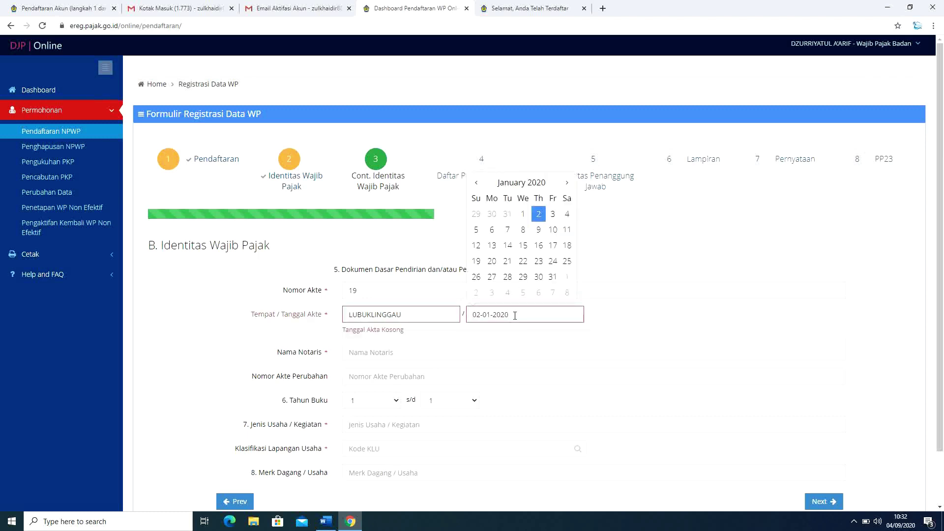
{"action": "key", "text": "BackSpace"}
{"action": "key", "text": "BackSpace"}
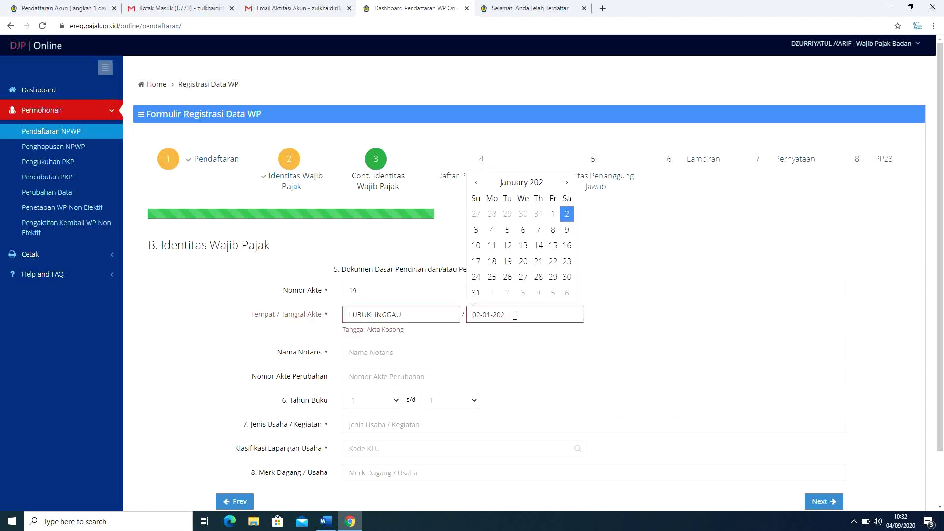
{"action": "type", "text": "10"}
Enter the notary's name and the amendment deed number ending .AH.02.01 TAHUN 2010
{"action": "left_click", "coordinate": [515, 356]}
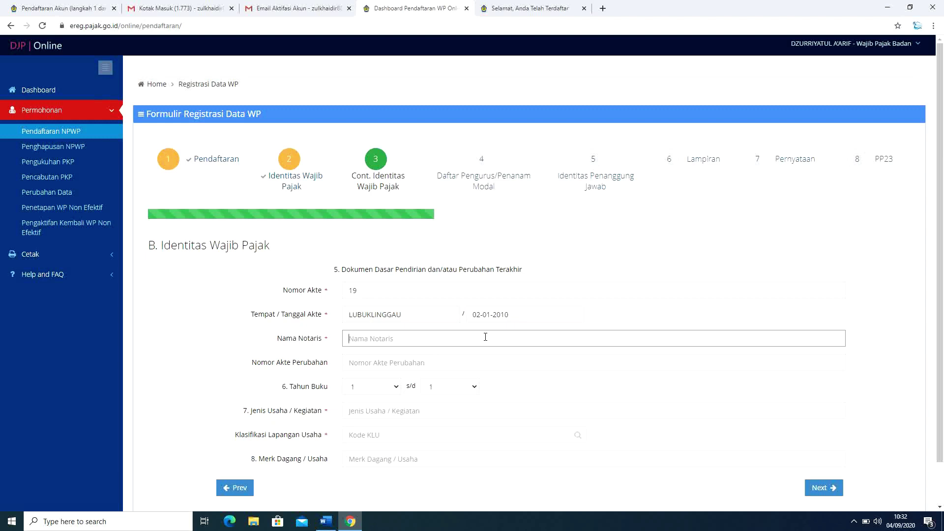
{"action": "left_click", "coordinate": [450, 363]}
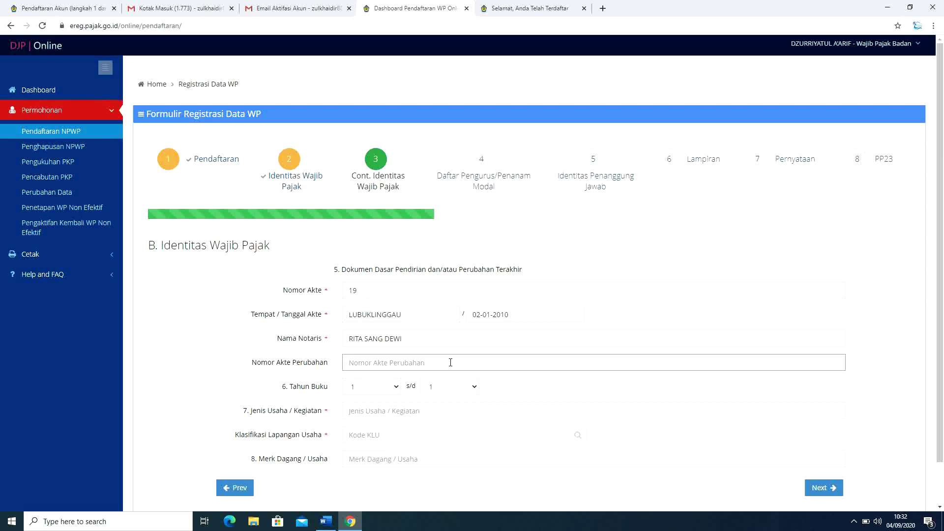
{"action": "type", "text": "AHU"}
{"action": "type", "text": ".0"}
{"action": "type", "text": "629"}
{"action": "type", "text": "/"}
{"action": "type", "text": "AH/"}
{"action": "key", "text": "BackSpace"}
{"action": "key", "text": "BackSpace"}
{"action": "key", "text": "BackSpace"}
{"action": "key", "text": "BackSpace"}
{"action": "type", "text": ".AH.02.01 TAHUN"}
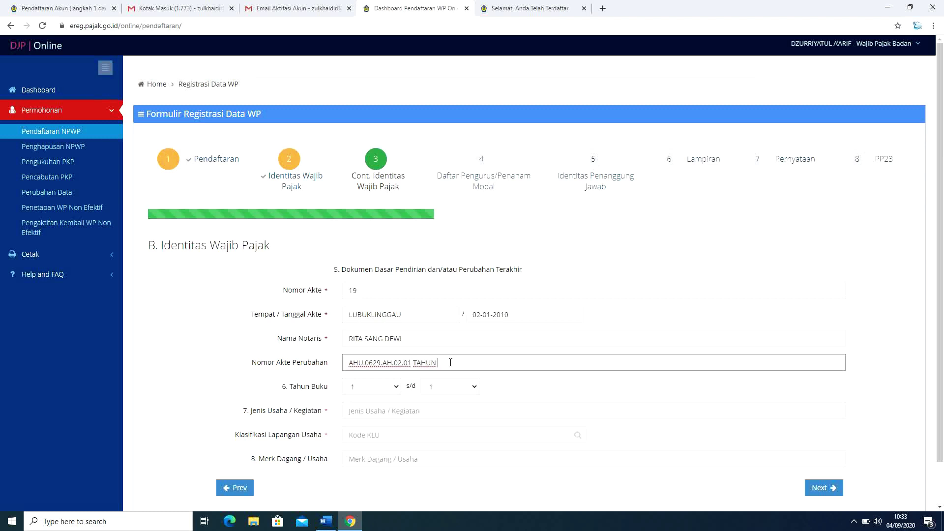
{"action": "type", "text": " 2010"}
Set the fiscal year end month to 12 and Jenis Usaha to PENDIDIKAN
{"action": "left_click", "coordinate": [475, 388]}
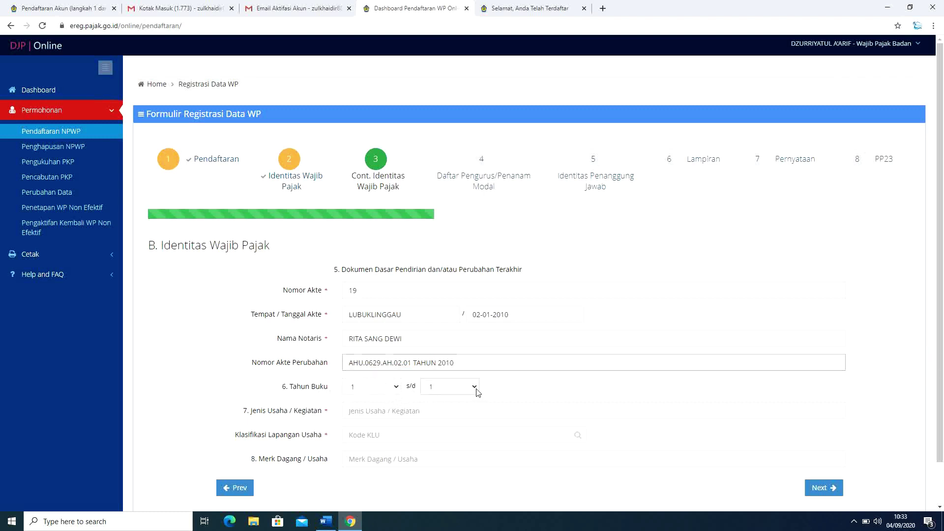
{"action": "left_click", "coordinate": [477, 391]}
{"action": "left_click", "coordinate": [467, 378]}
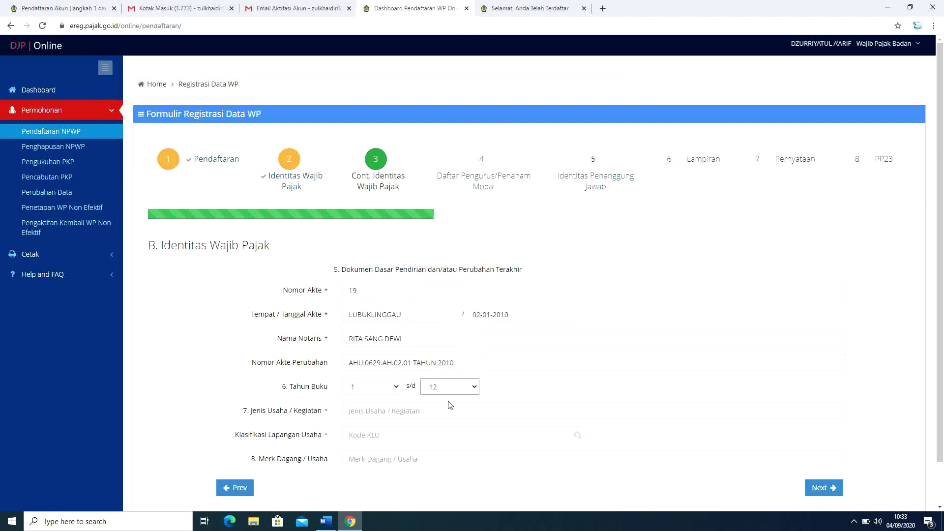
{"action": "left_click", "coordinate": [436, 411]}
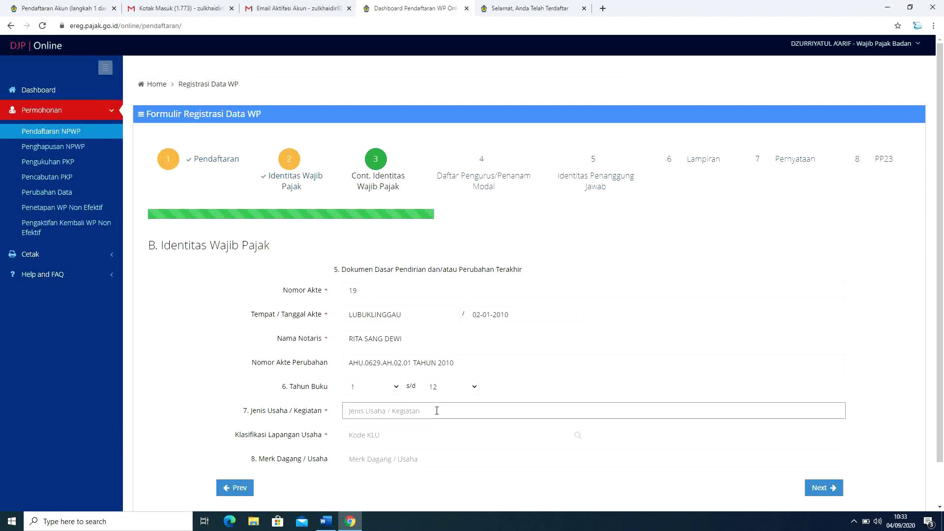
{"action": "type", "text": "PENDIDIKAN"}
{"action": "left_click", "coordinate": [432, 438]}
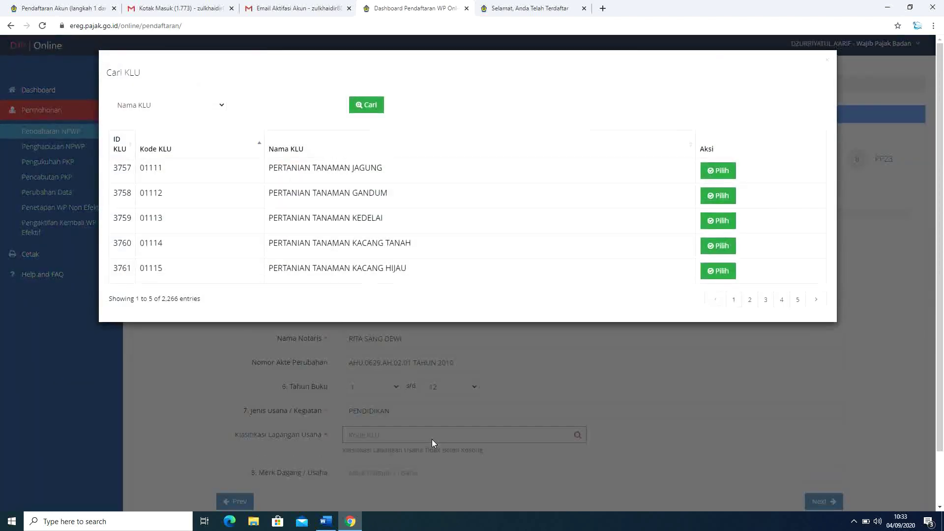
Search KLU names for PENDIDIKAN, try YAYASAN (no results), then search PENDIDIKAN again for 51 results
{"action": "left_click", "coordinate": [253, 106]}
{"action": "type", "text": "PENDIDIKAN"}
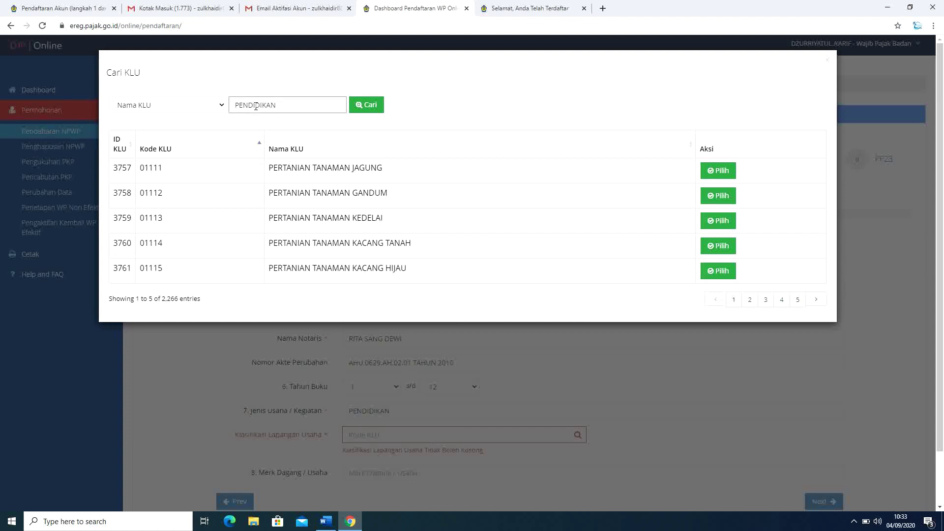
{"action": "left_click", "coordinate": [365, 111]}
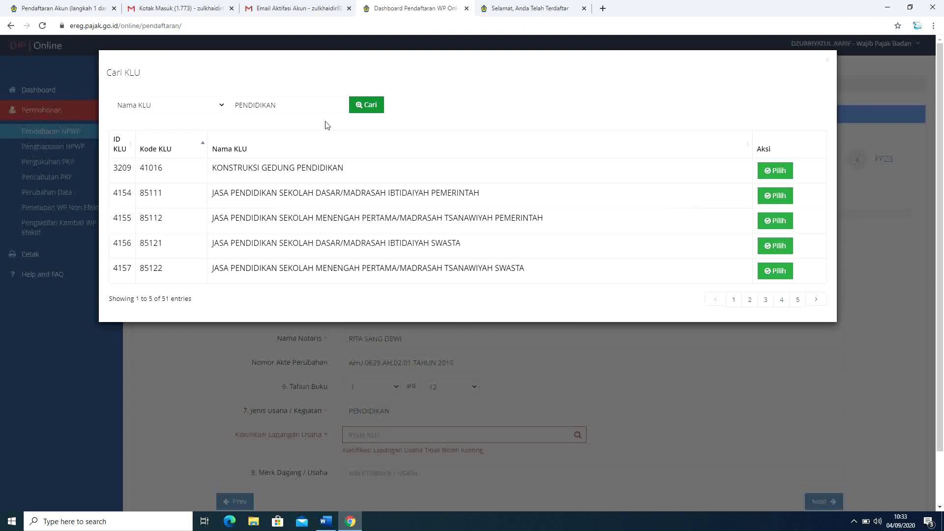
{"action": "left_click", "coordinate": [315, 107]}
{"action": "key", "text": "BackSpace"}
{"action": "key", "text": "BackSpace"}
{"action": "key", "text": "BackSpace"}
{"action": "key", "text": "BackSpace"}
{"action": "key", "text": "BackSpace"}
{"action": "key", "text": "BackSpace"}
{"action": "key", "text": "BackSpace"}
{"action": "key", "text": "BackSpace"}
{"action": "key", "text": "BackSpace"}
{"action": "key", "text": "BackSpace"}
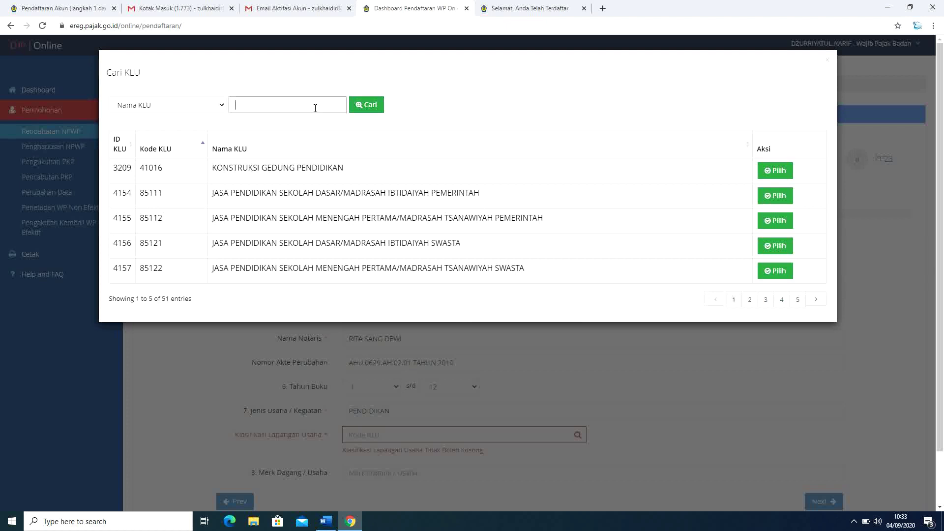
{"action": "type", "text": "YAYAYAS"}
{"action": "key", "text": "BackSpace"}
{"action": "key", "text": "BackSpace"}
{"action": "key", "text": "BackSpace"}
{"action": "type", "text": "ASAN"}
{"action": "left_click", "coordinate": [365, 110]}
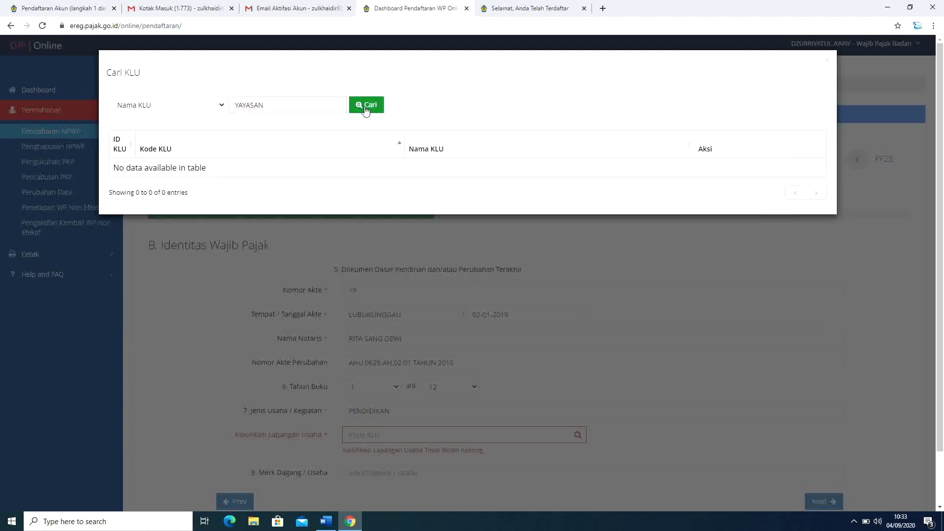
{"action": "left_click", "coordinate": [300, 109]}
{"action": "key", "text": "BackSpace"}
{"action": "key", "text": "BackSpace"}
{"action": "key", "text": "BackSpace"}
{"action": "key", "text": "BackSpace"}
{"action": "key", "text": "BackSpace"}
{"action": "key", "text": "BackSpace"}
{"action": "key", "text": "BackSpace"}
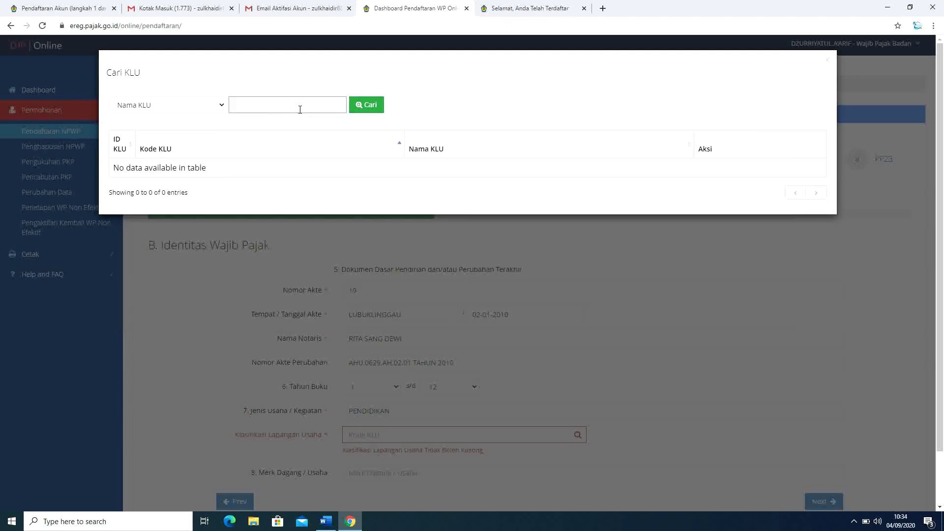
{"action": "type", "text": "PENDIDIKAN"}
{"action": "left_click", "coordinate": [370, 106]}
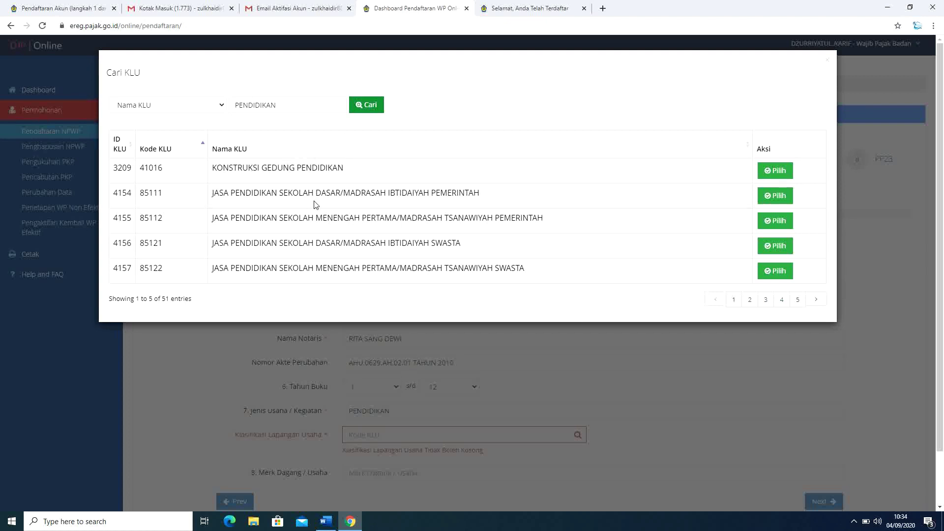
Page through the KLU results to page 5 and select 85499 JASA PENDIDIKAN LAINNYA SWASTA
{"action": "left_click", "coordinate": [750, 300]}
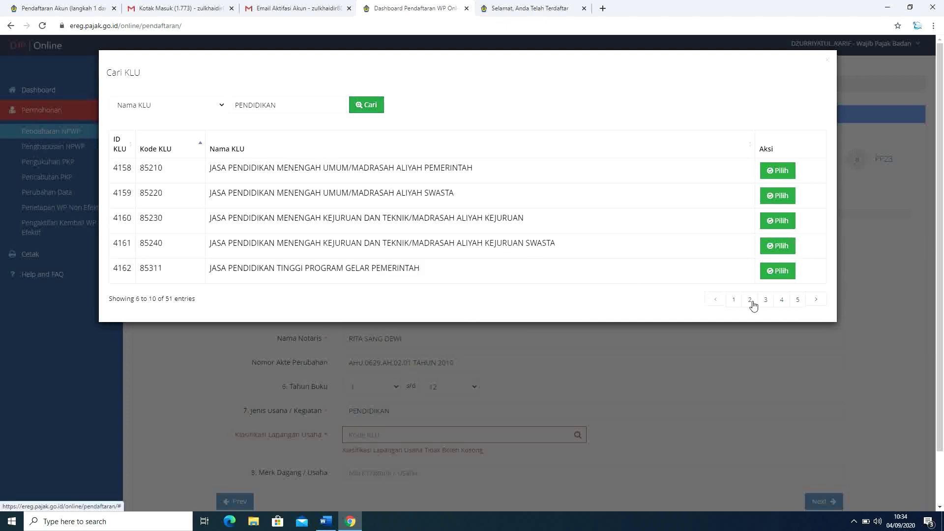
{"action": "left_click", "coordinate": [765, 301]}
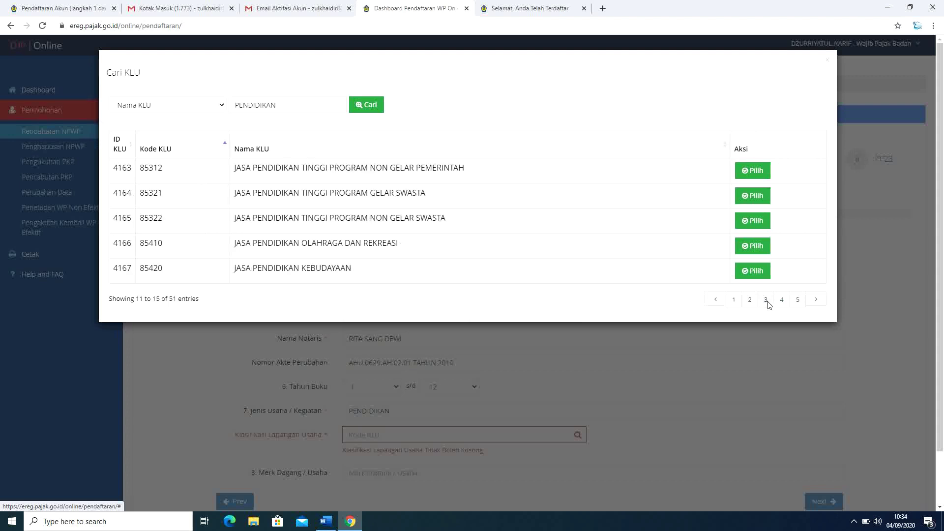
{"action": "left_click", "coordinate": [782, 300]}
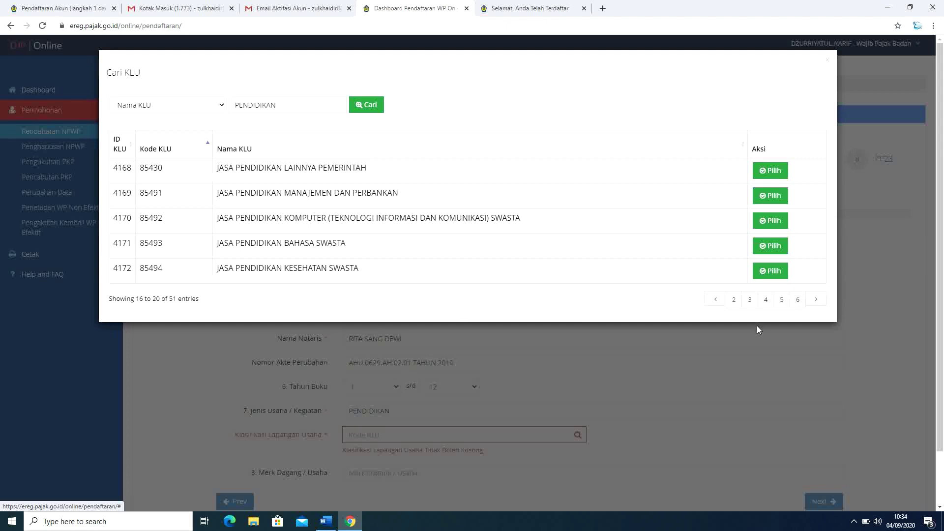
{"action": "left_click", "coordinate": [782, 301]}
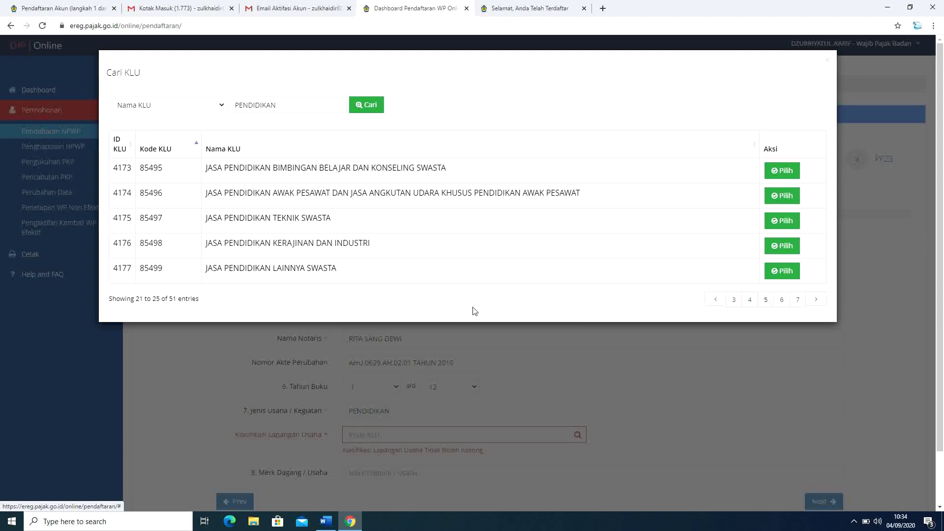
{"action": "left_click", "coordinate": [782, 305]}
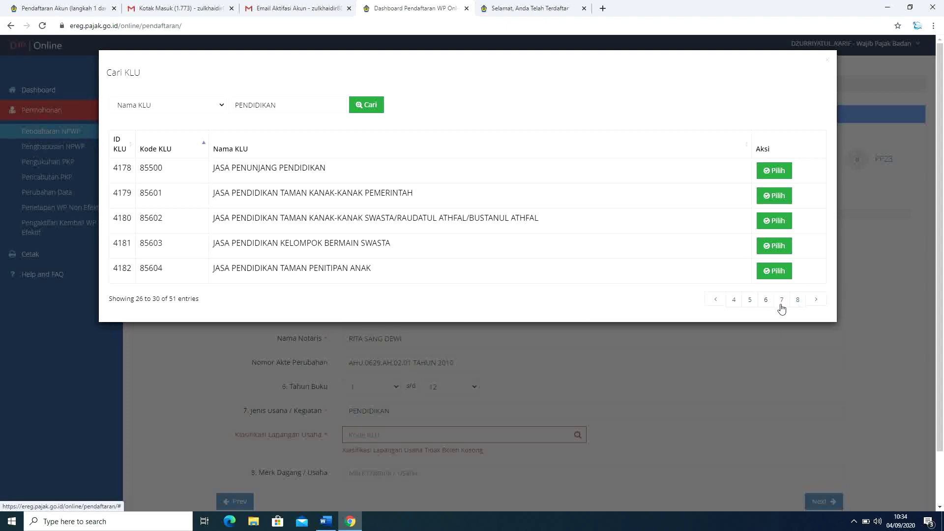
{"action": "left_click", "coordinate": [781, 301]}
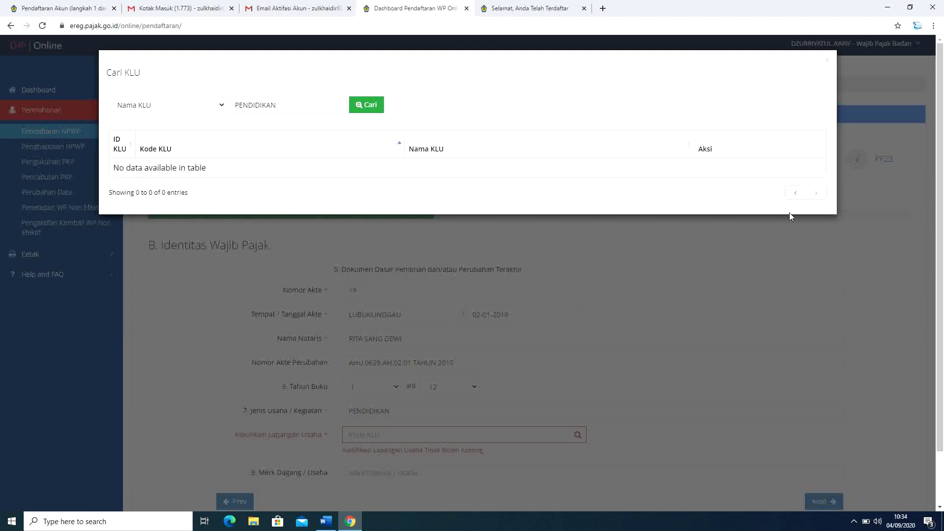
{"action": "left_click", "coordinate": [791, 194]}
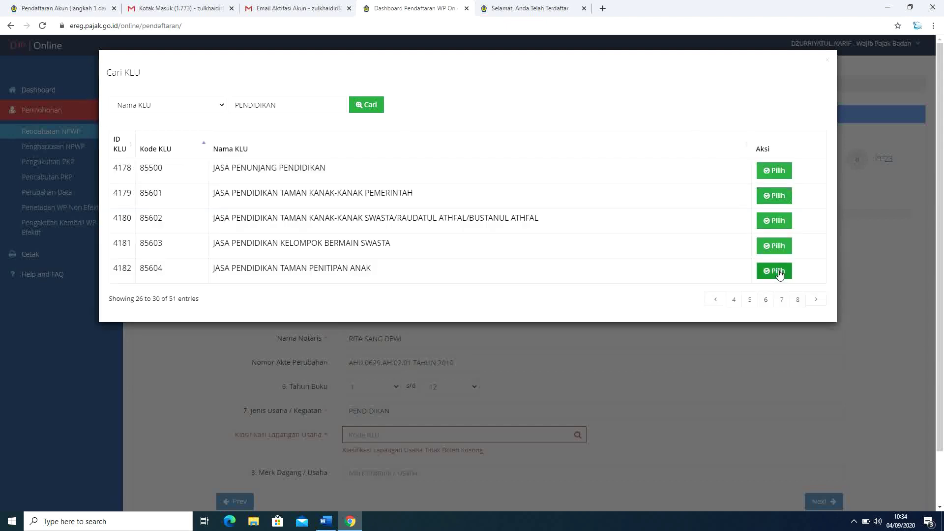
{"action": "left_click", "coordinate": [751, 302]}
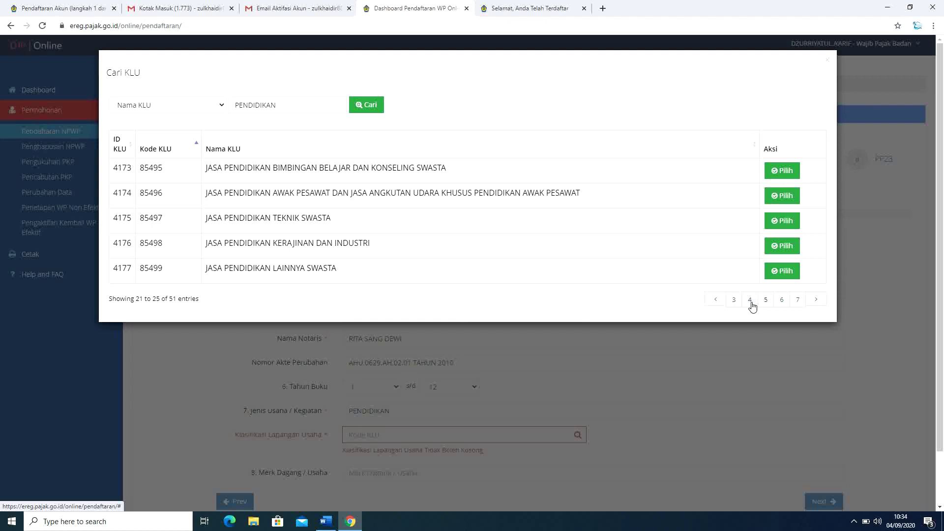
{"action": "left_click", "coordinate": [782, 271]}
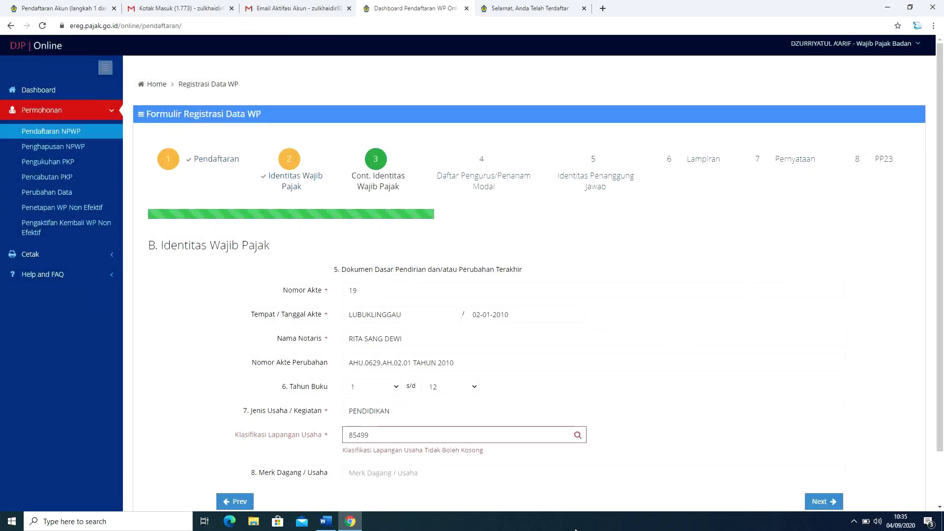
Enter trade name DZURRIYYATUL AARIF and save step 3 to reach step 4
{"action": "left_click_drag", "start_coordinate": [941, 371], "coordinate": [941, 425]}
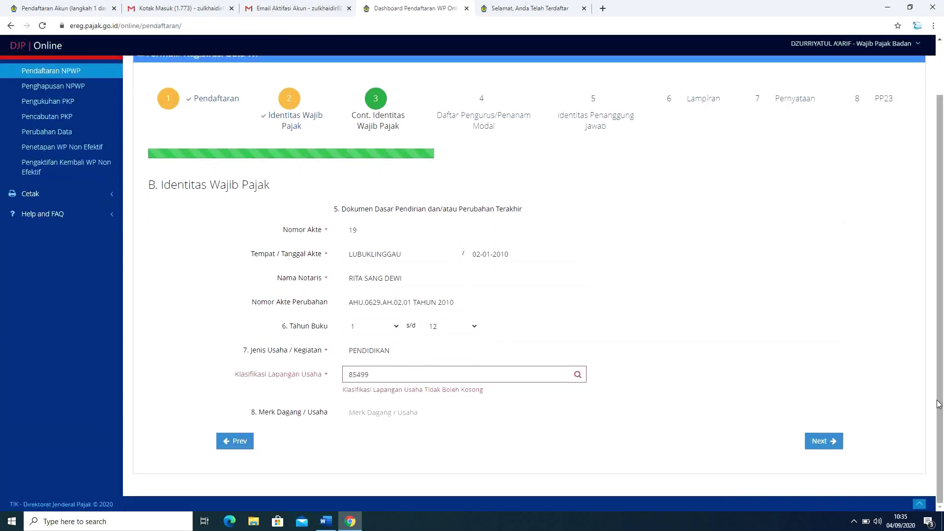
{"action": "left_click", "coordinate": [470, 412]}
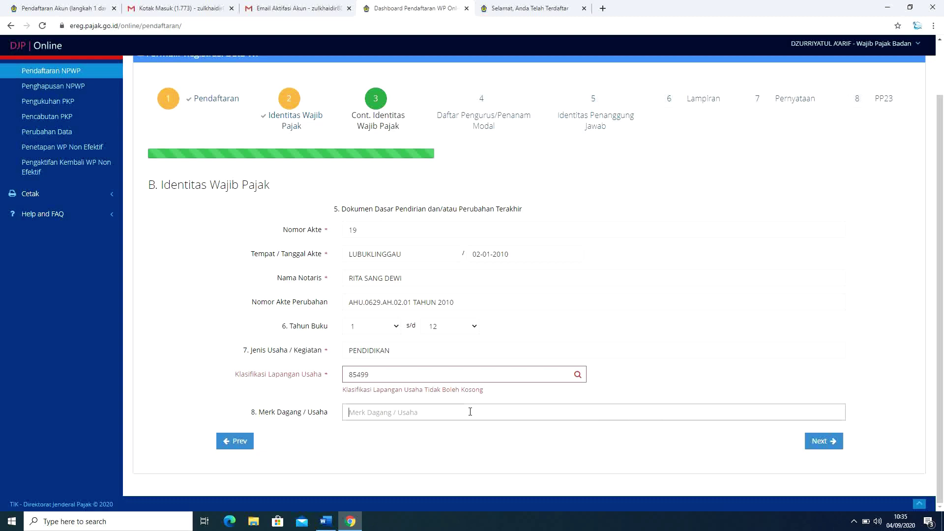
{"action": "type", "text": "DZURRIYYATUL AARIF"}
{"action": "left_click", "coordinate": [492, 440]}
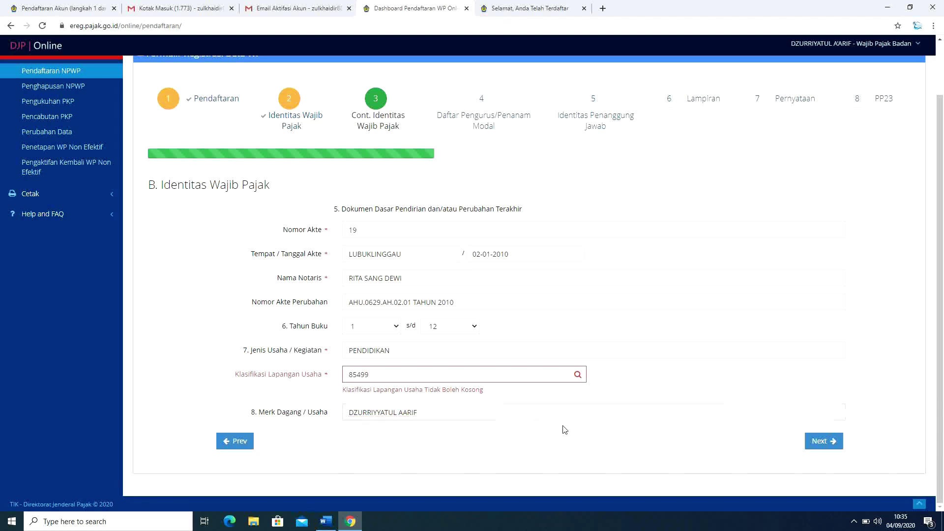
{"action": "left_click", "coordinate": [832, 442]}
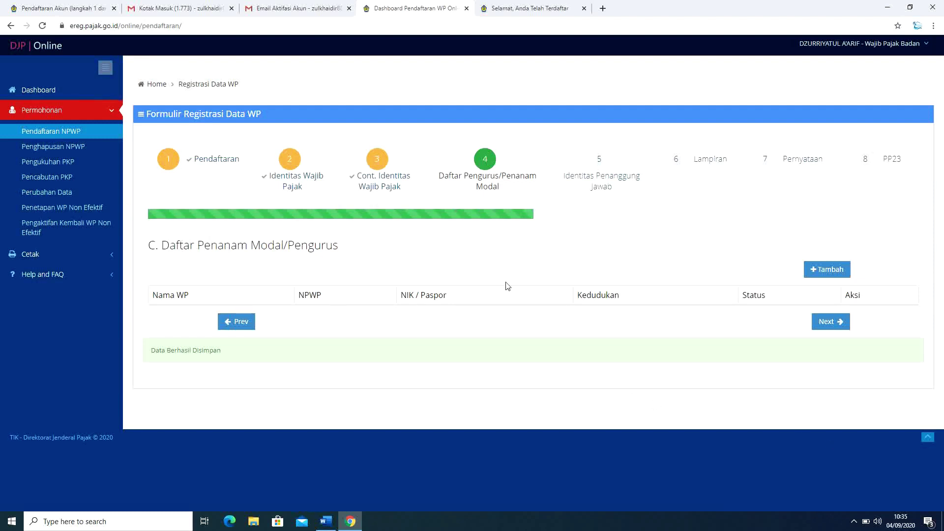
Add a Pengurus with status Utama, type OP WNI, identified by the person's NPWP number
{"action": "left_click", "coordinate": [828, 277]}
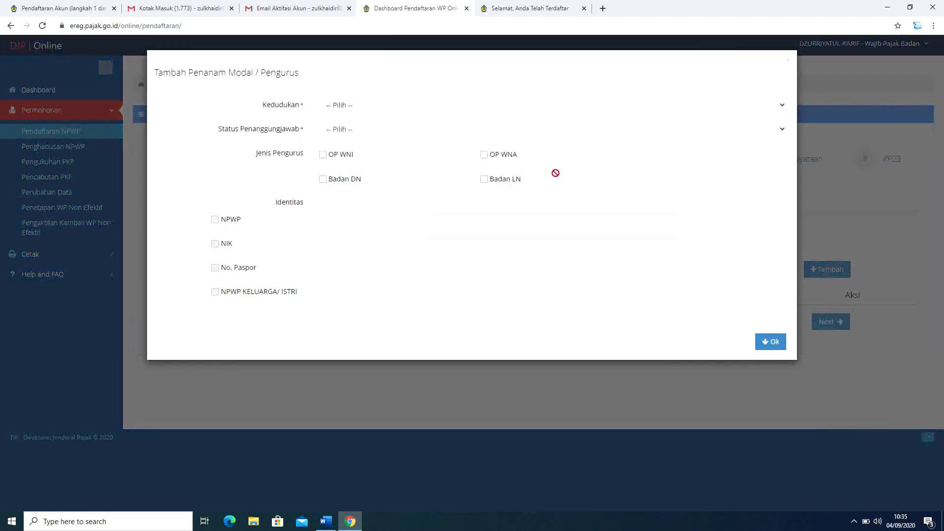
{"action": "left_click", "coordinate": [408, 107]}
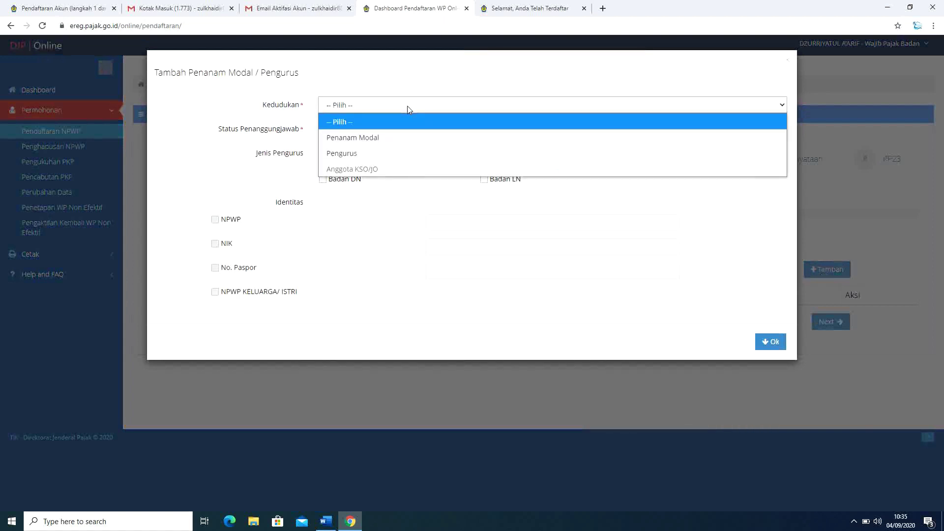
{"action": "left_click", "coordinate": [394, 150]}
{"action": "left_click", "coordinate": [391, 129]}
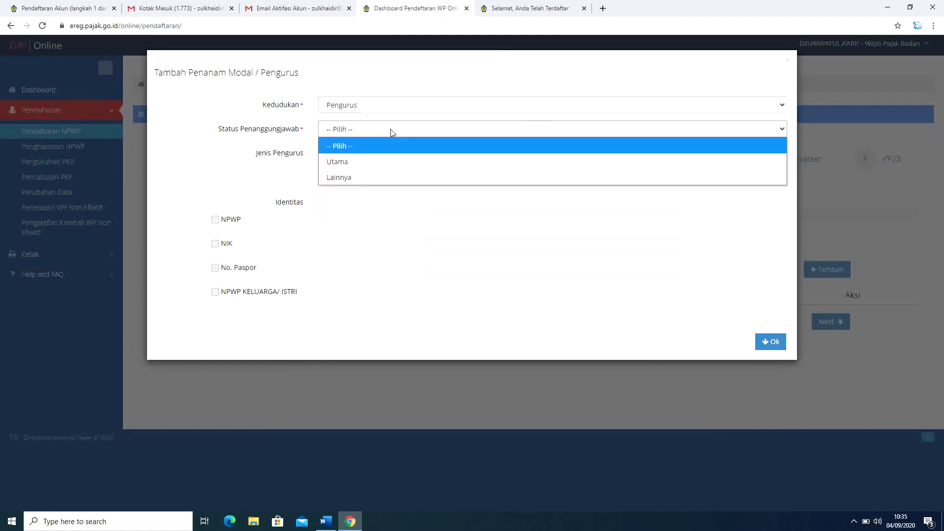
{"action": "left_click", "coordinate": [371, 161]}
{"action": "double_click", "coordinate": [336, 157]}
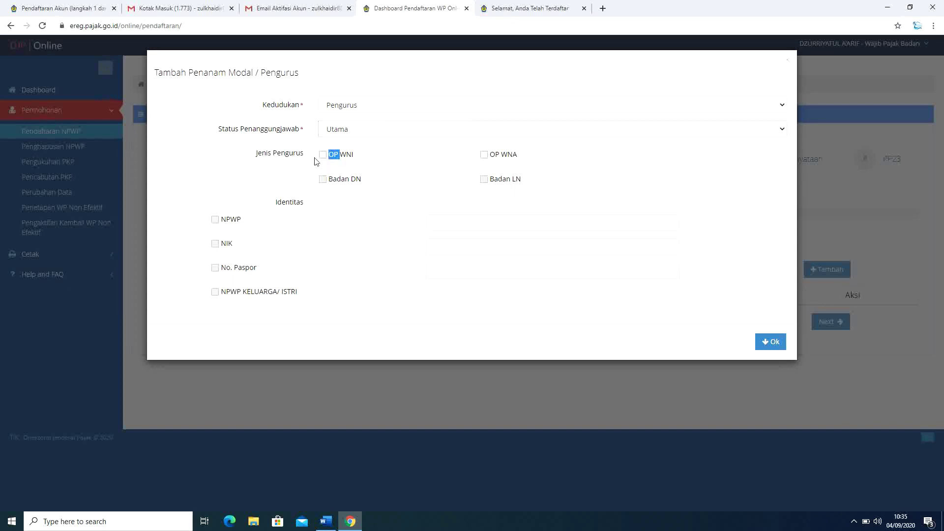
{"action": "left_click", "coordinate": [323, 157]}
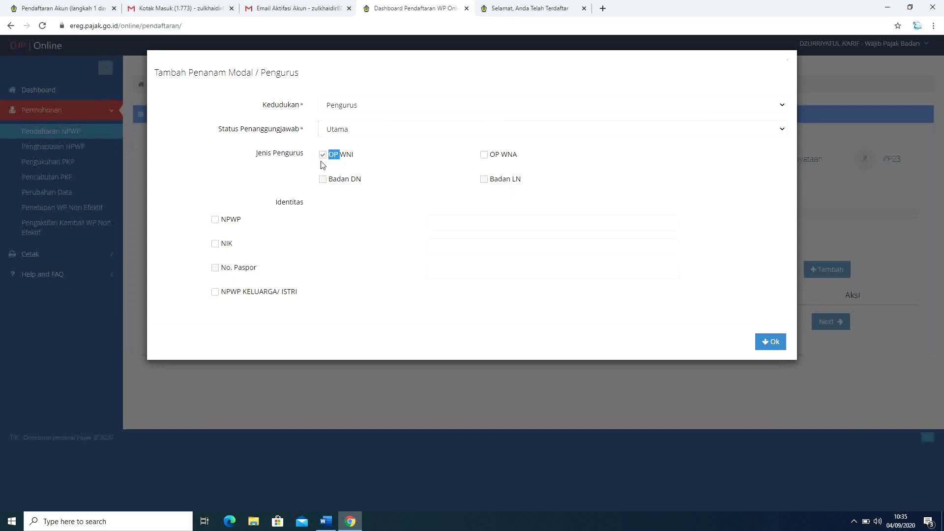
{"action": "left_click", "coordinate": [228, 223]}
{"action": "left_click", "coordinate": [429, 228]}
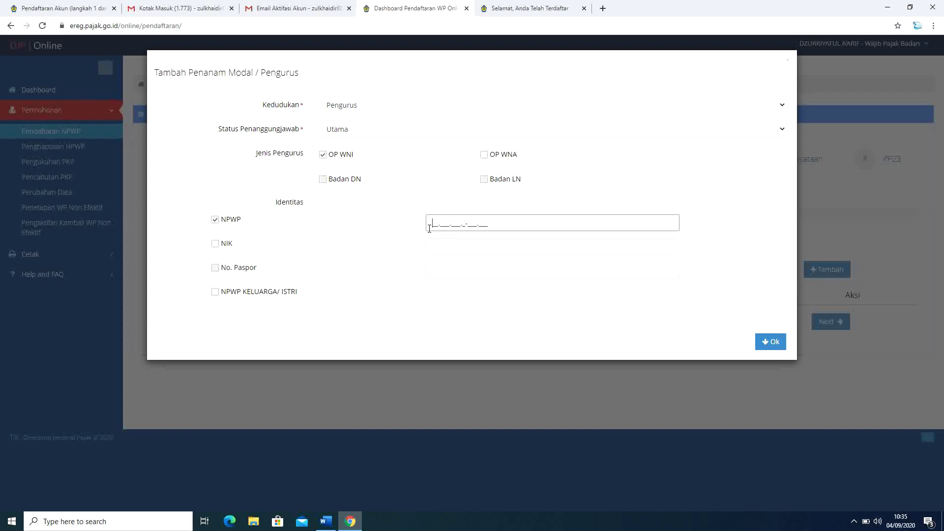
Load the administrator's details, fill Jabatan with KETUA YAYASAN, and save the Pengurus
{"action": "left_click", "coordinate": [770, 342]}
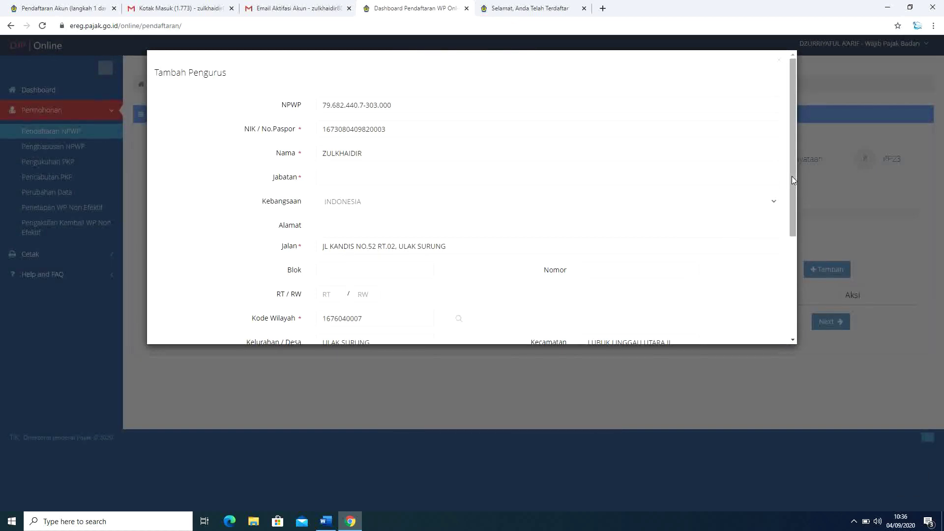
{"action": "left_click_drag", "start_coordinate": [792, 176], "coordinate": [792, 215]}
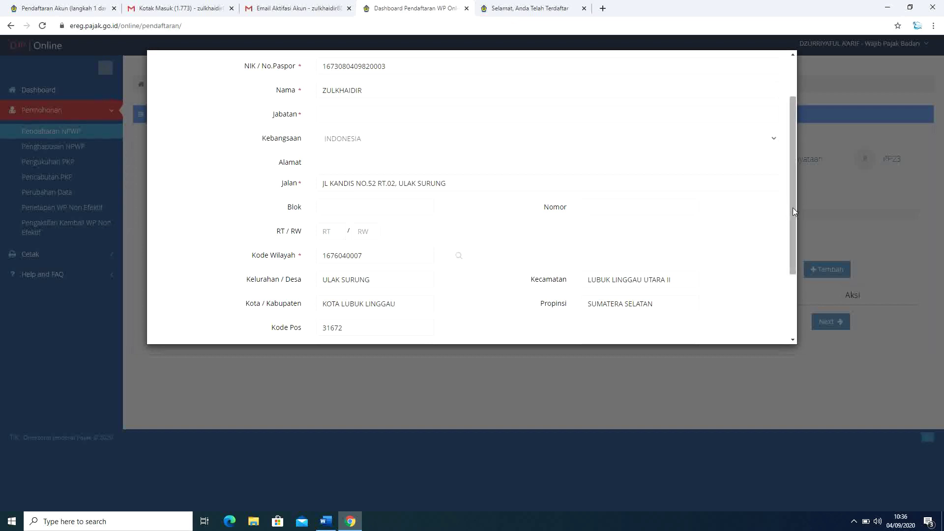
{"action": "left_click_drag", "start_coordinate": [793, 212], "coordinate": [792, 293]}
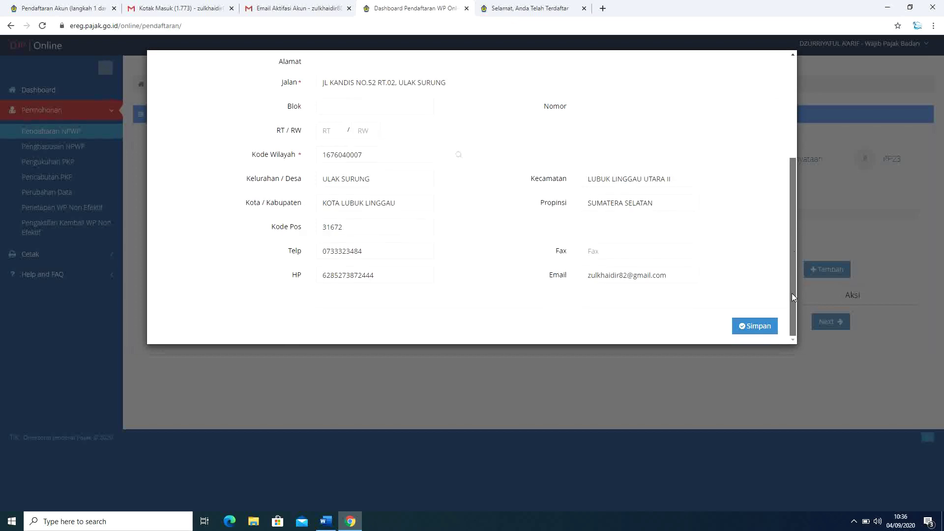
{"action": "left_click", "coordinate": [756, 327]}
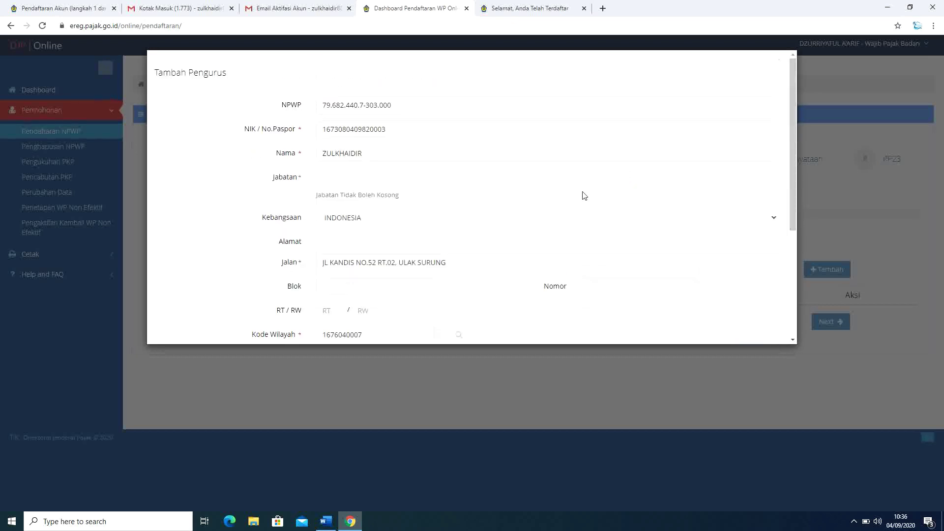
{"action": "left_click", "coordinate": [545, 180]}
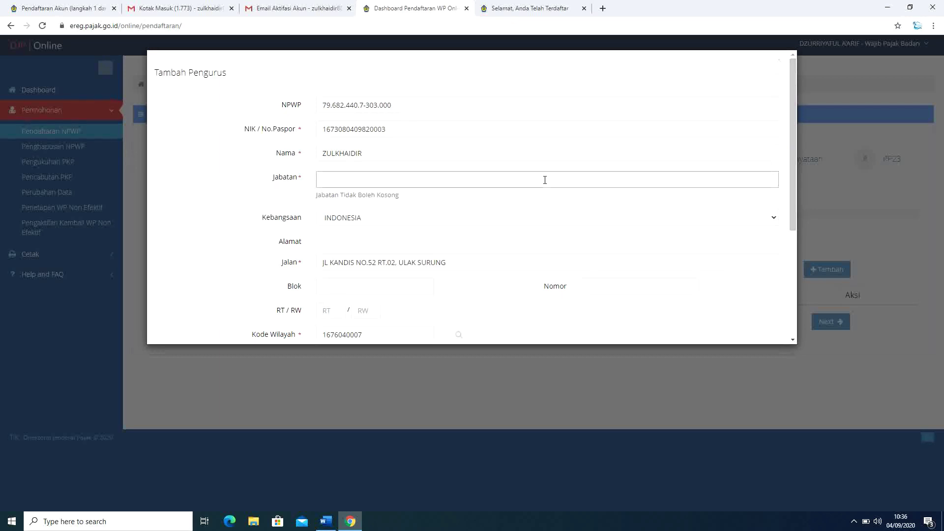
{"action": "type", "text": "KETUA YAYASAN"}
{"action": "left_click_drag", "start_coordinate": [792, 192], "coordinate": [787, 292]}
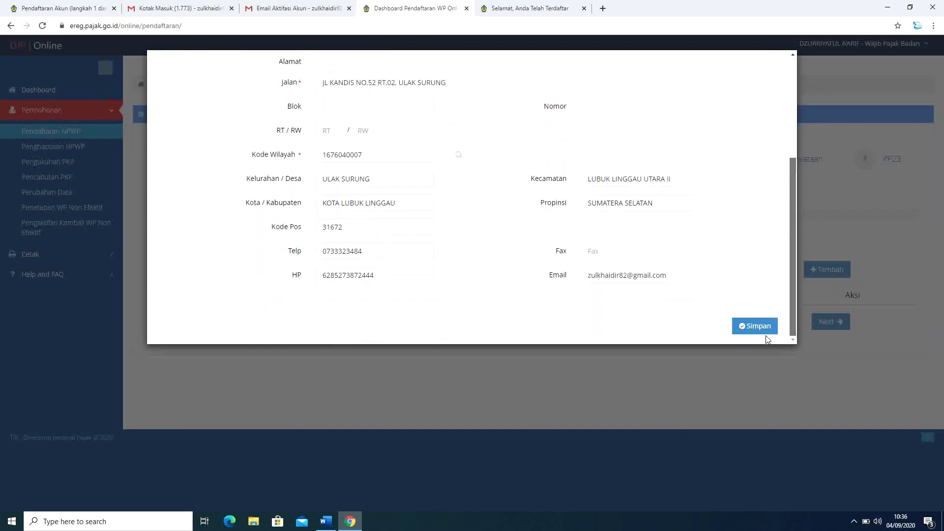
{"action": "left_click", "coordinate": [758, 328]}
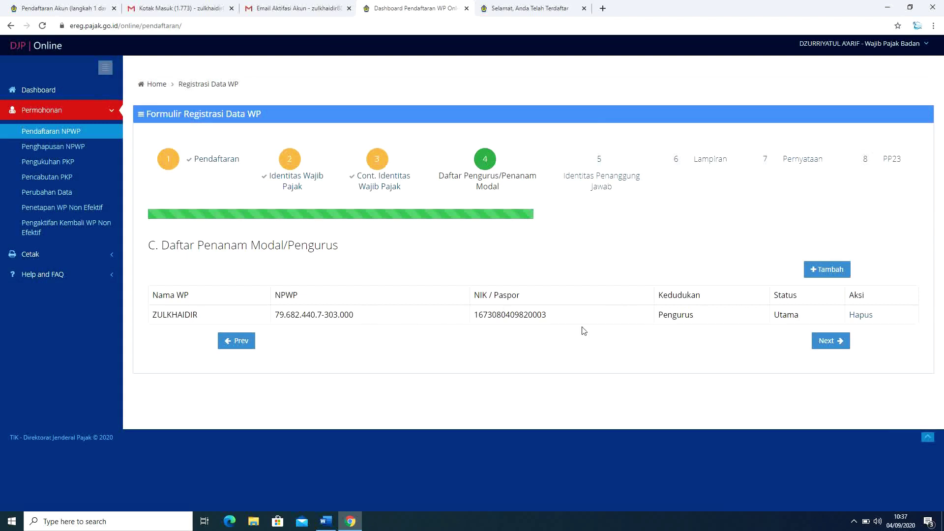
Pass through step 5 Identitas Penanggung Jawab unchanged and proceed to step 6 Lampiran
{"action": "left_click", "coordinate": [844, 341]}
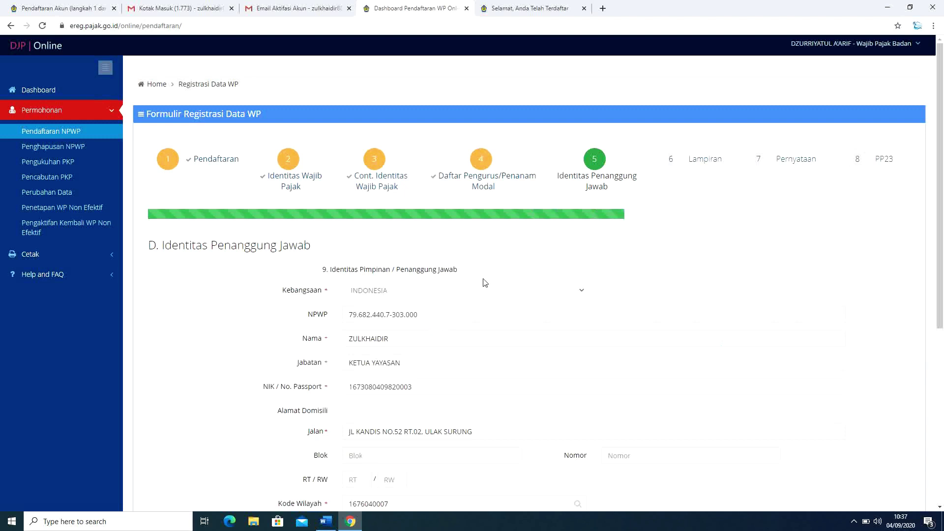
{"action": "scroll", "coordinate": [940, 262], "scroll_direction": "down", "scroll_amount": 2}
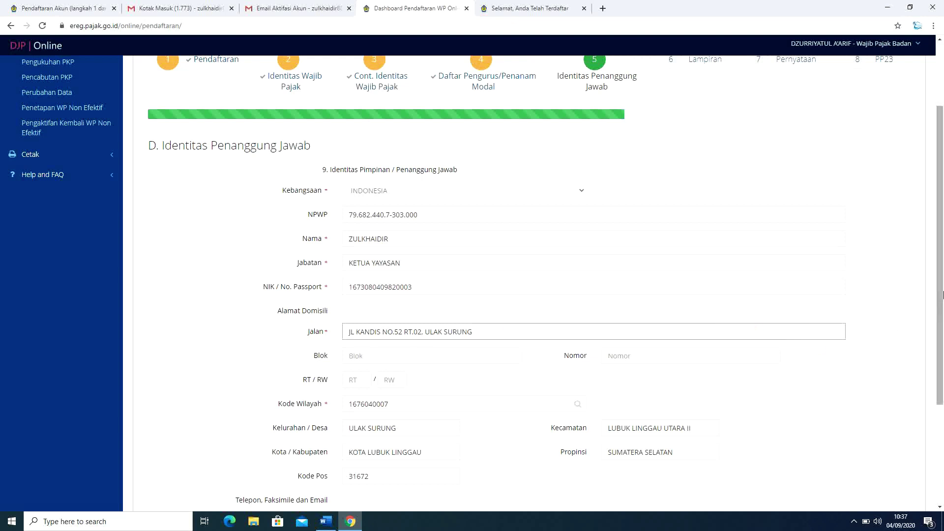
{"action": "scroll", "coordinate": [942, 289], "scroll_direction": "up", "scroll_amount": 2}
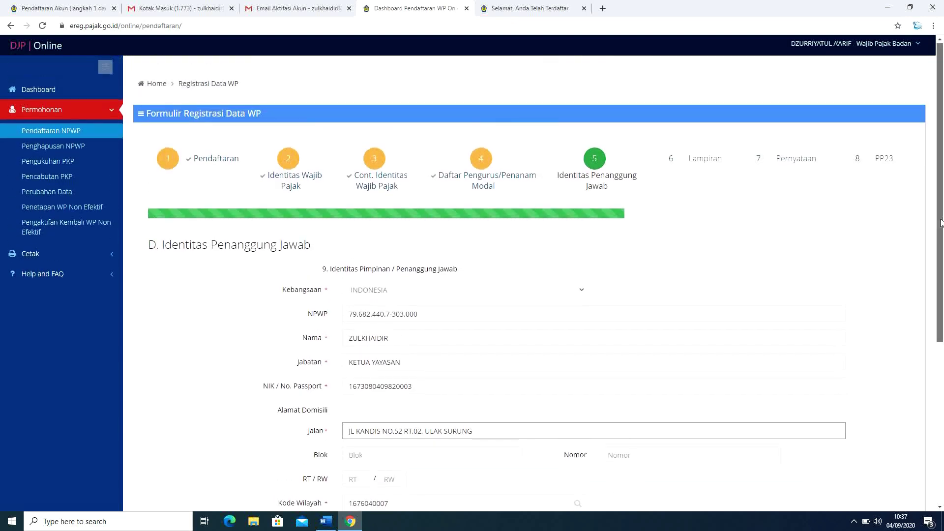
{"action": "left_click_drag", "start_coordinate": [940, 242], "coordinate": [936, 451]}
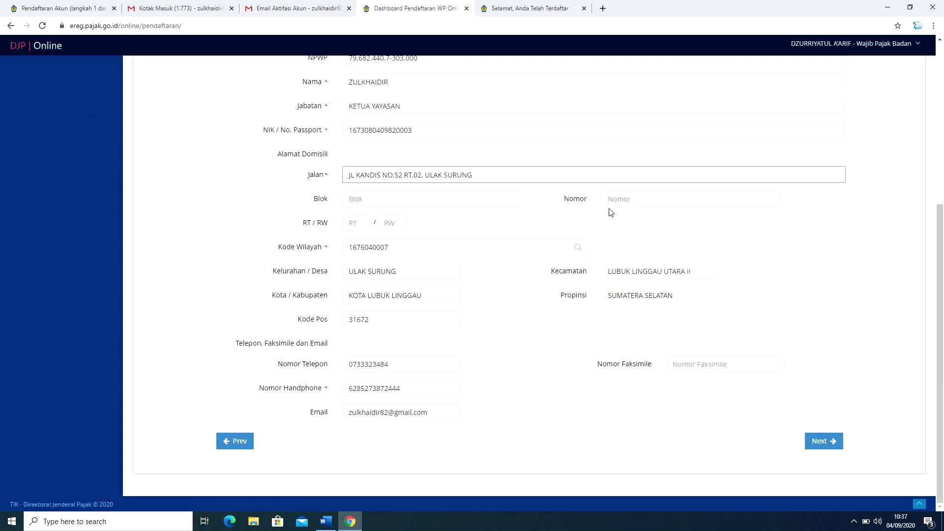
{"action": "left_click", "coordinate": [822, 447]}
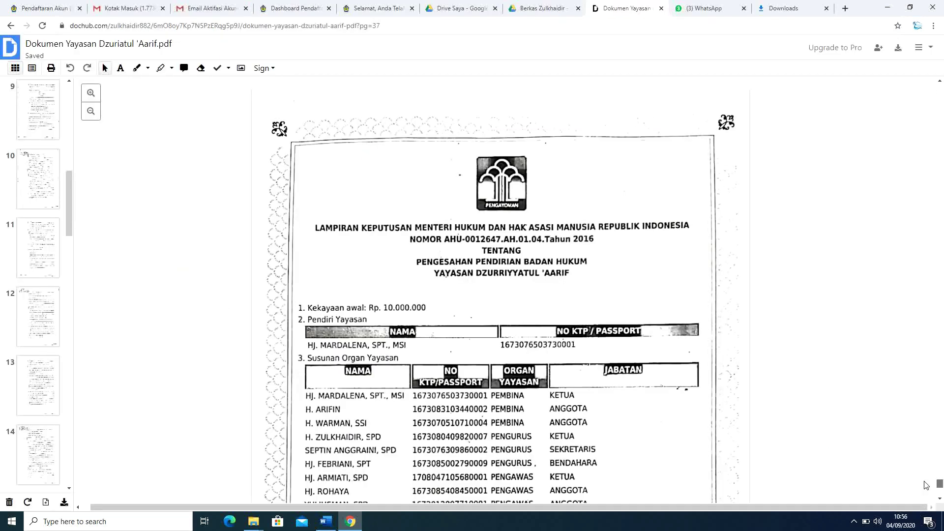
{"action": "scroll", "coordinate": [927, 486], "scroll_direction": "up", "scroll_amount": 10}
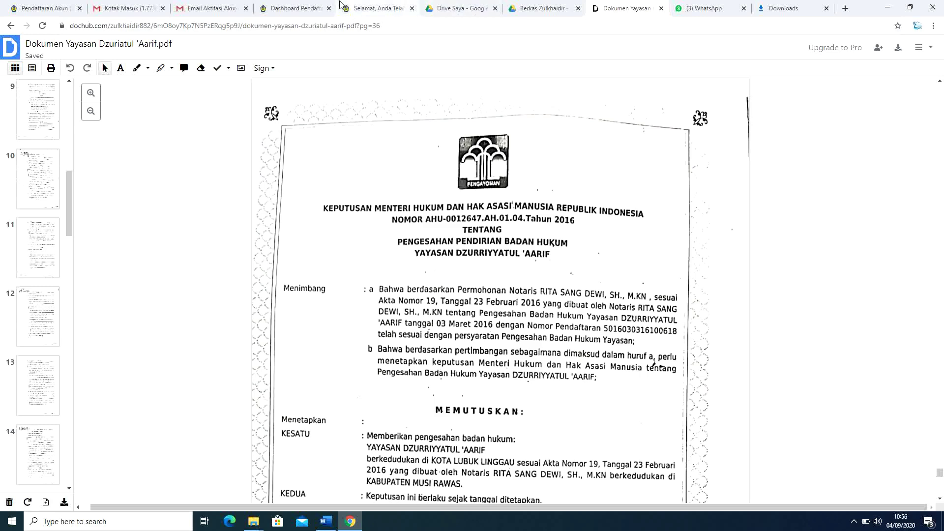
{"action": "left_click", "coordinate": [93, 9]}
{"action": "left_click", "coordinate": [62, 11]}
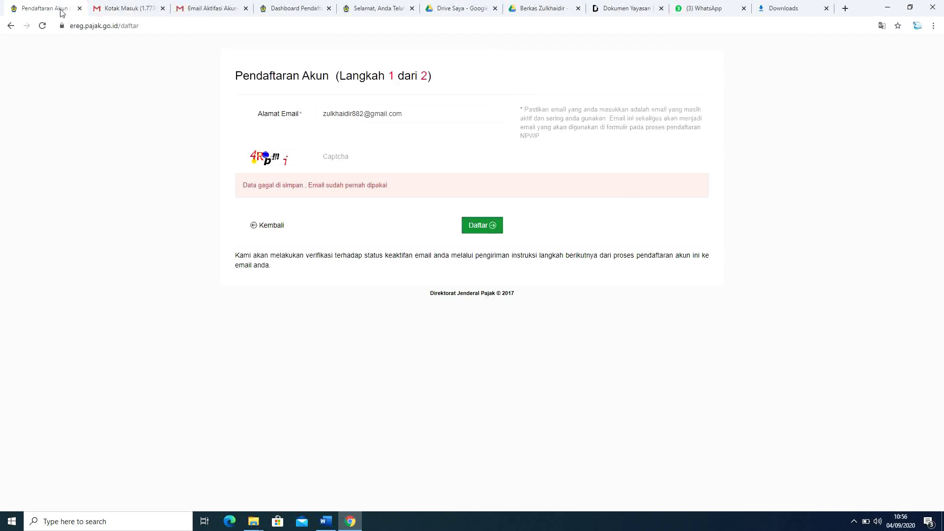
{"action": "left_click", "coordinate": [388, 9]}
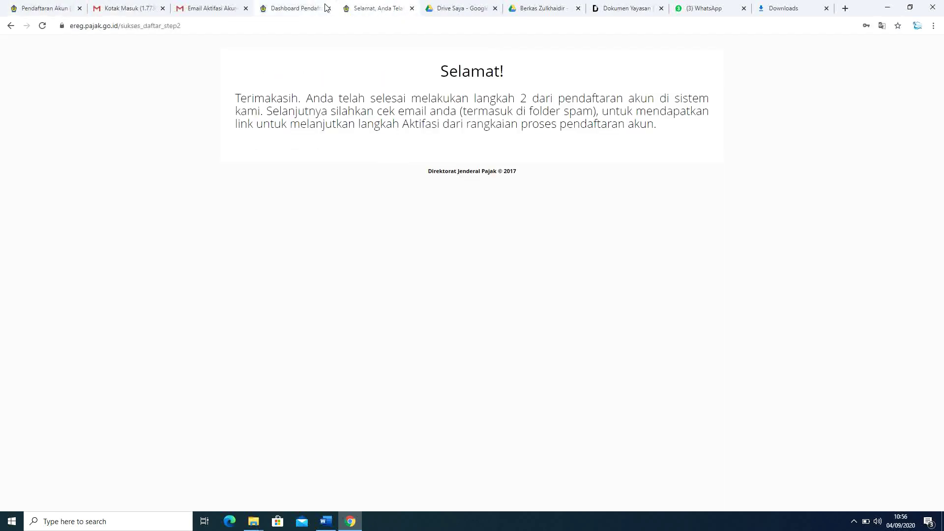
{"action": "left_click", "coordinate": [325, 9]}
{"action": "left_click", "coordinate": [607, 353]}
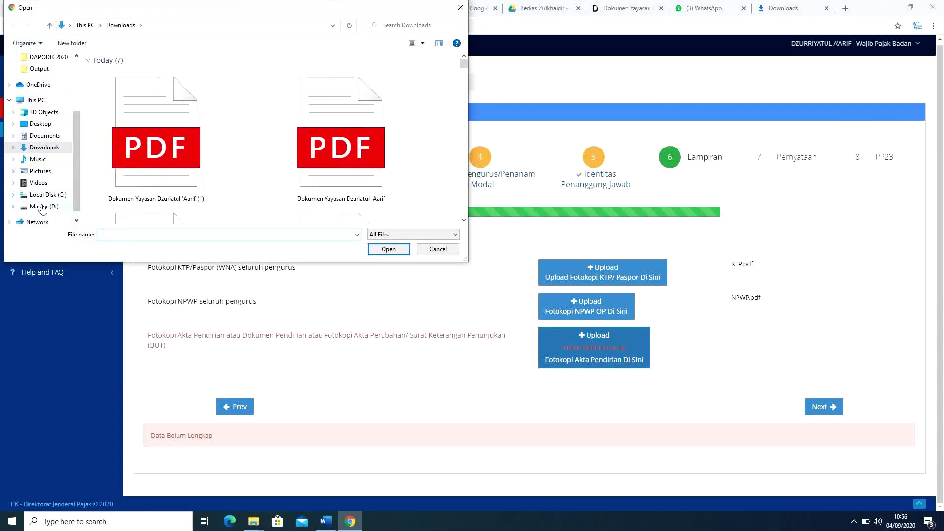
Upload Pengesahan Badan Hukum.pdf from D:\DAPODIK as the Fotokopi Akta Pendirian
{"action": "left_click", "coordinate": [40, 208]}
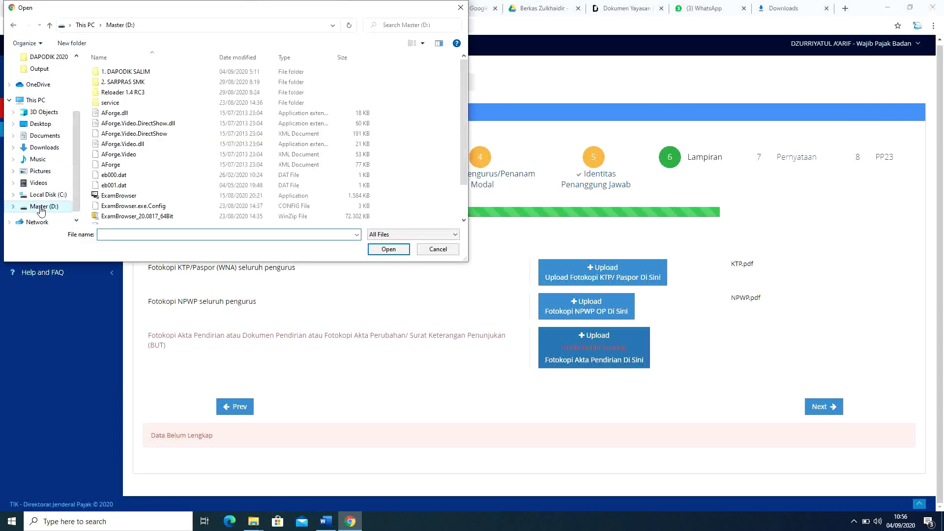
{"action": "double_click", "coordinate": [177, 74]}
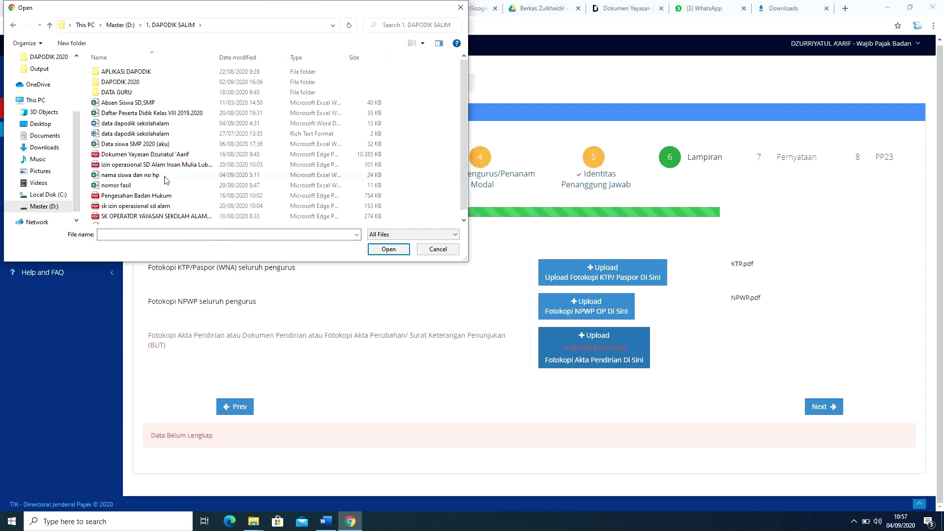
{"action": "left_click", "coordinate": [161, 196]}
{"action": "left_click", "coordinate": [389, 249]}
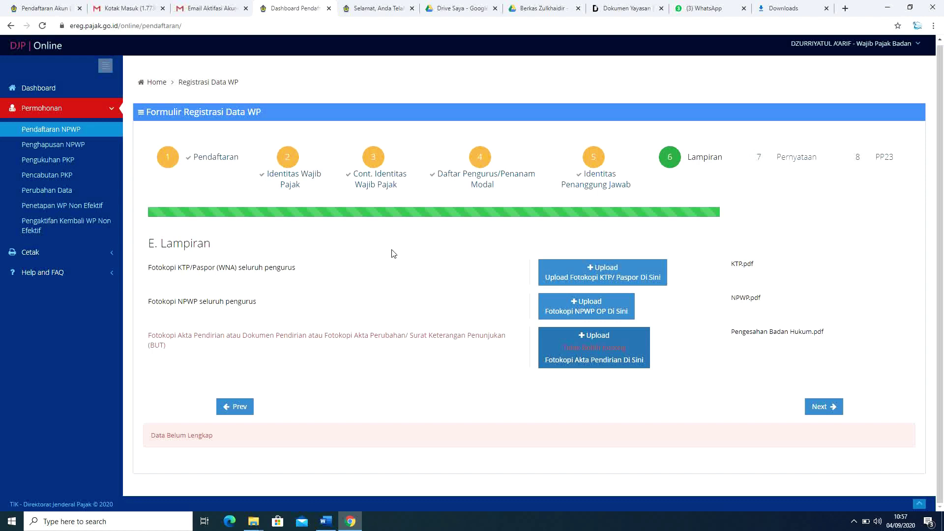
Save the Lampiran attachments and advance to step 7 Pernyataan with Benar and Lengkap ticked
{"action": "left_click", "coordinate": [832, 407]}
{"action": "left_click", "coordinate": [835, 393]}
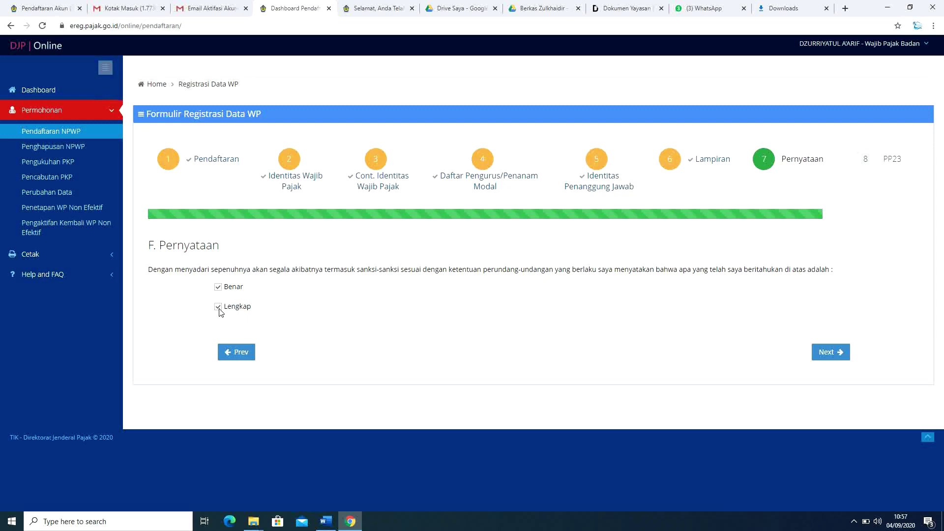
Keep the Undang-undang Pajak Penghasilan option on step 8 PP23 and save the form, confirming with Ya
{"action": "left_click", "coordinate": [837, 358]}
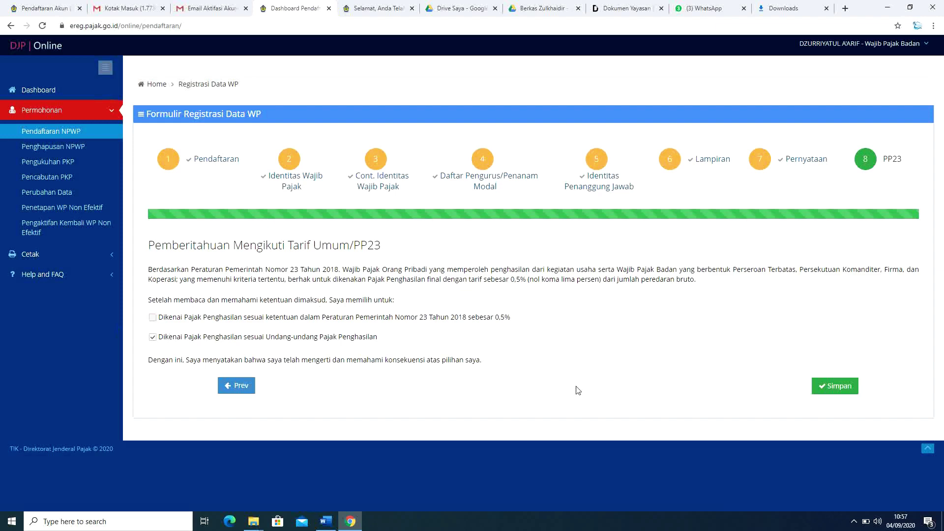
{"action": "left_click", "coordinate": [846, 390]}
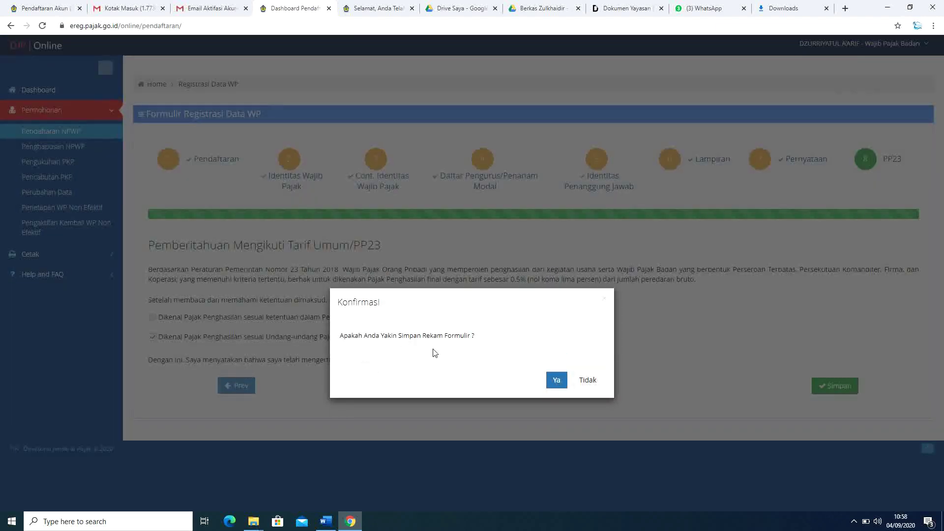
{"action": "left_click", "coordinate": [550, 388]}
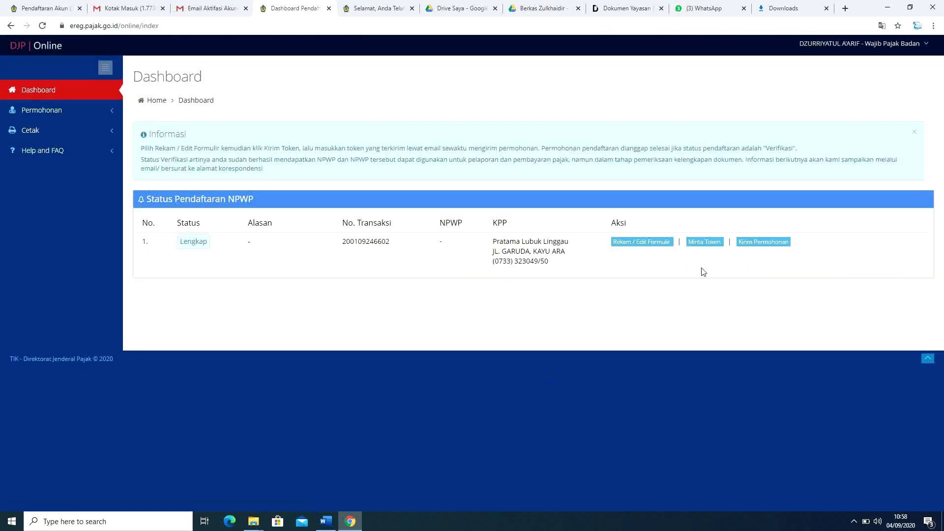
Request the submission token by email after entering the captcha, then switch to Gmail
{"action": "left_click", "coordinate": [714, 246]}
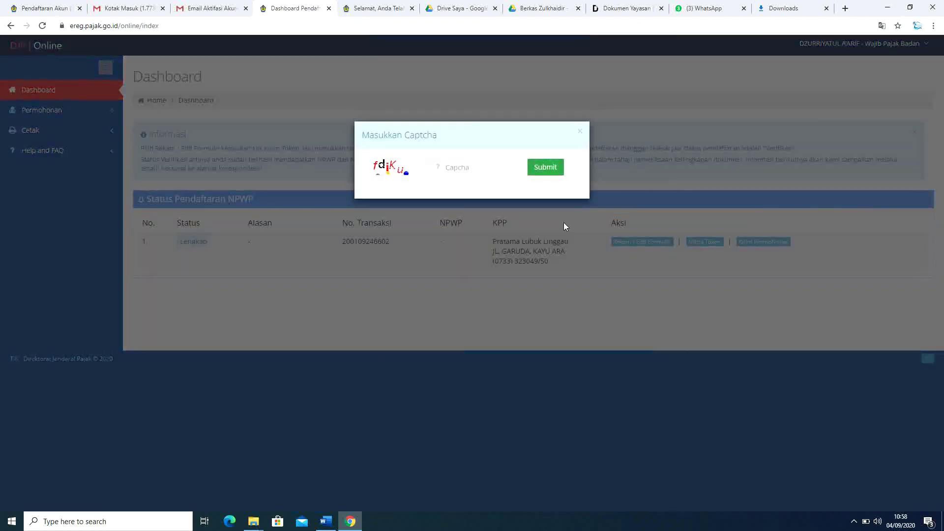
{"action": "left_click", "coordinate": [497, 170]}
{"action": "type", "text": "fdiKu"}
{"action": "left_click", "coordinate": [545, 167]}
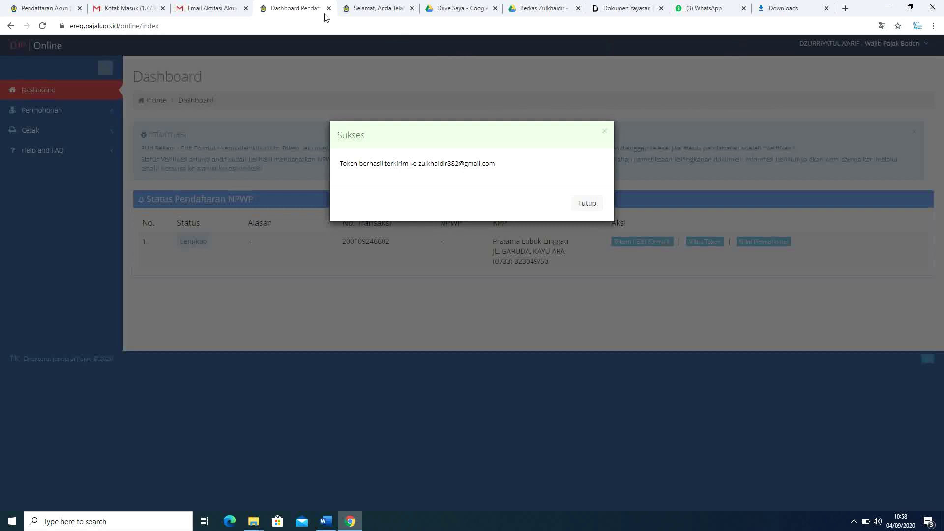
{"action": "left_click", "coordinate": [210, 10]}
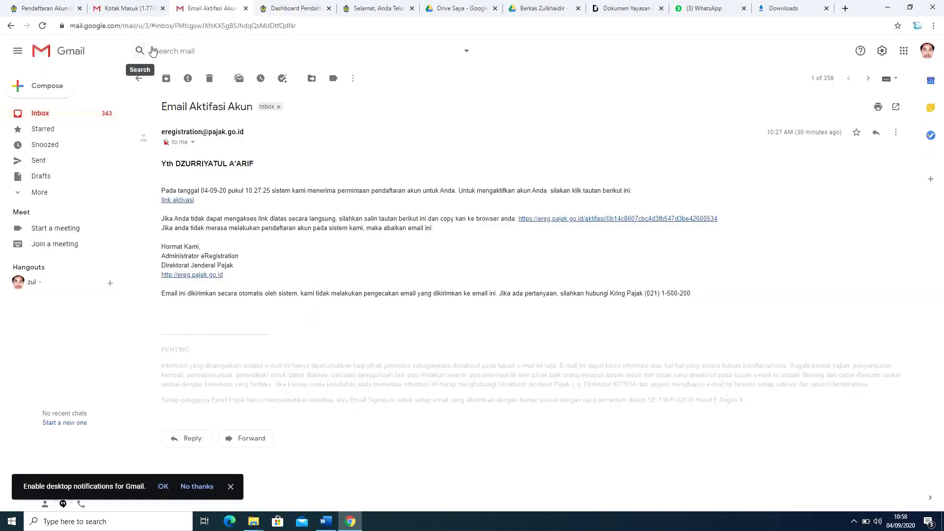
Refresh Gmail, open the new Generate Token email, then go back to the DJP dashboard tab
{"action": "left_click", "coordinate": [42, 26]}
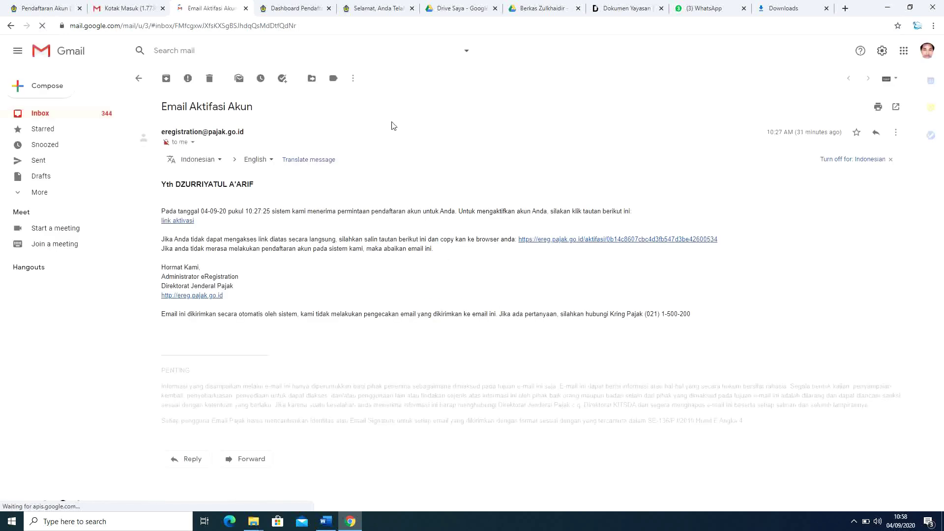
{"action": "left_click", "coordinate": [69, 120]}
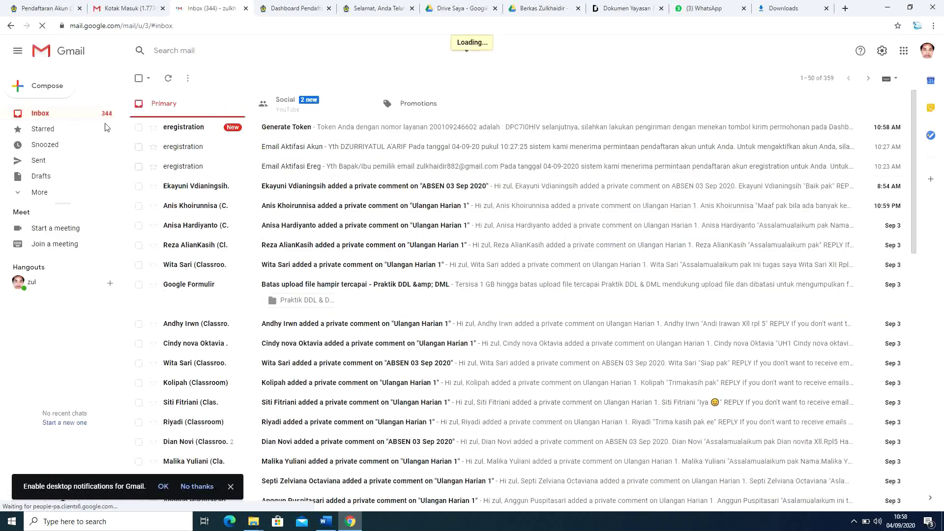
{"action": "left_click", "coordinate": [292, 128]}
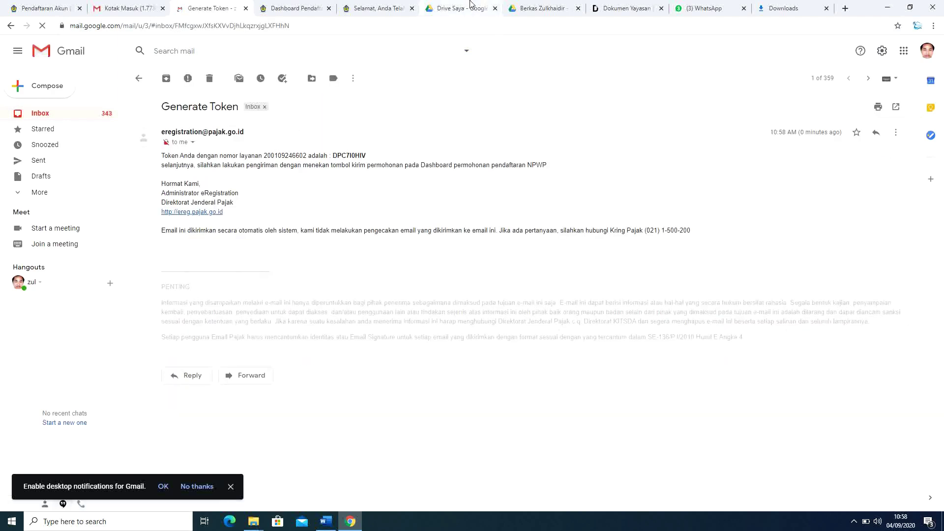
{"action": "left_click", "coordinate": [295, 8]}
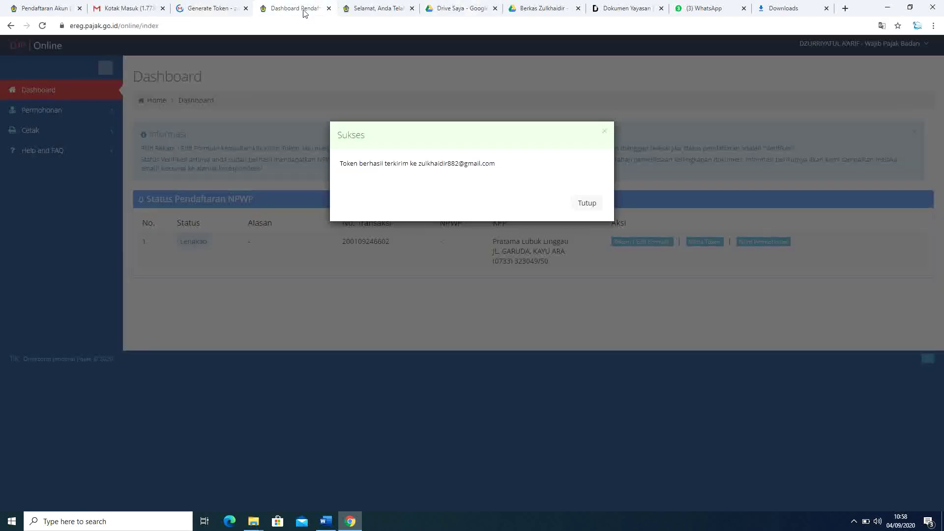
Request the token again and open the Kirim Permohonan statement asking for the 9-digit token, then return to Gmail
{"action": "left_click", "coordinate": [596, 203]}
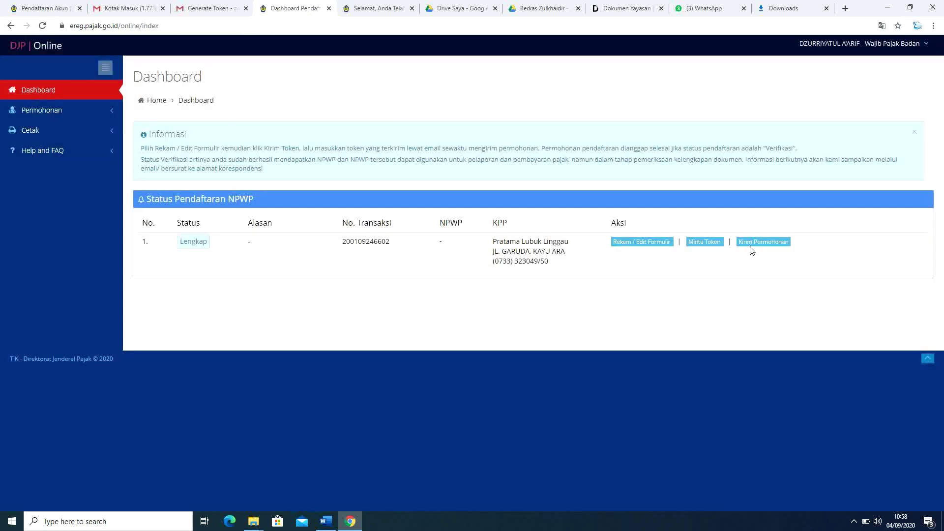
{"action": "left_click", "coordinate": [714, 250]}
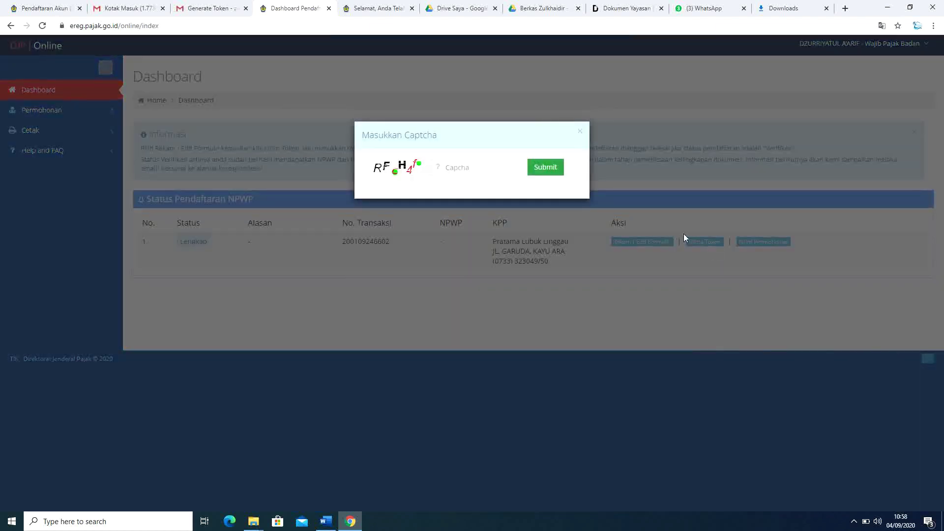
{"action": "left_click", "coordinate": [581, 134]}
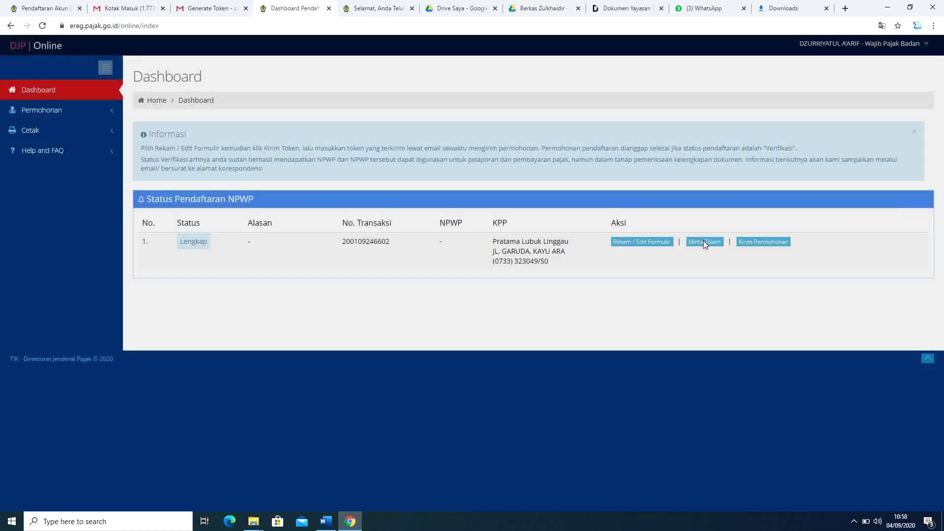
{"action": "left_click", "coordinate": [753, 250]}
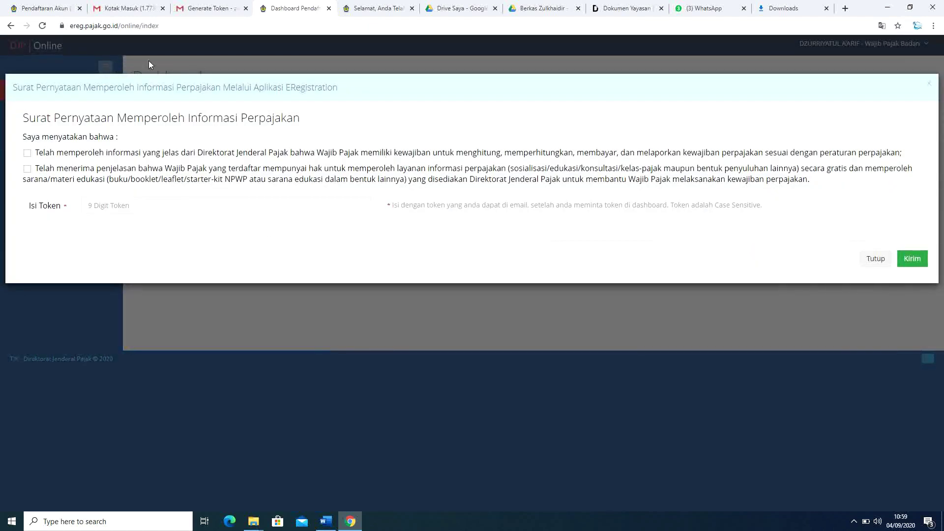
{"action": "left_click", "coordinate": [211, 11]}
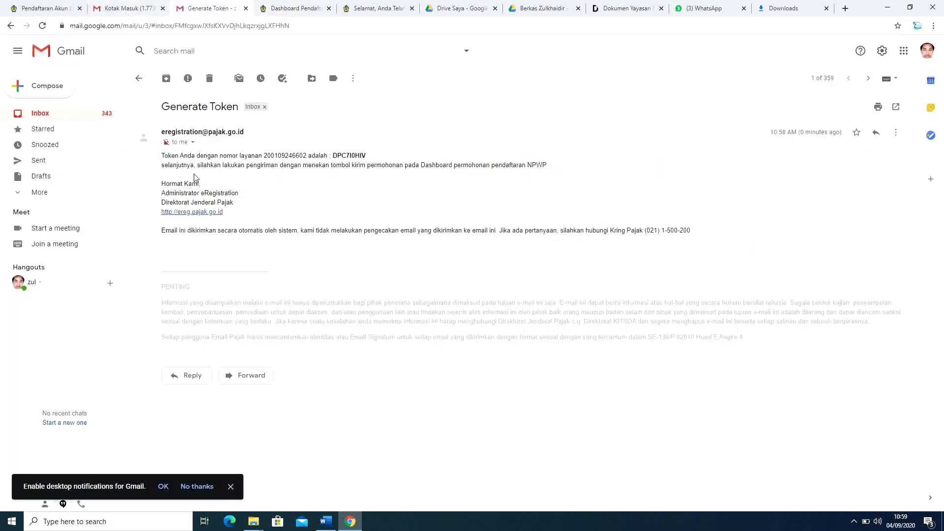
Copy the token from the Generate Token email and return to the Dashboard Pendaftaran token statement
{"action": "left_click", "coordinate": [111, 7]}
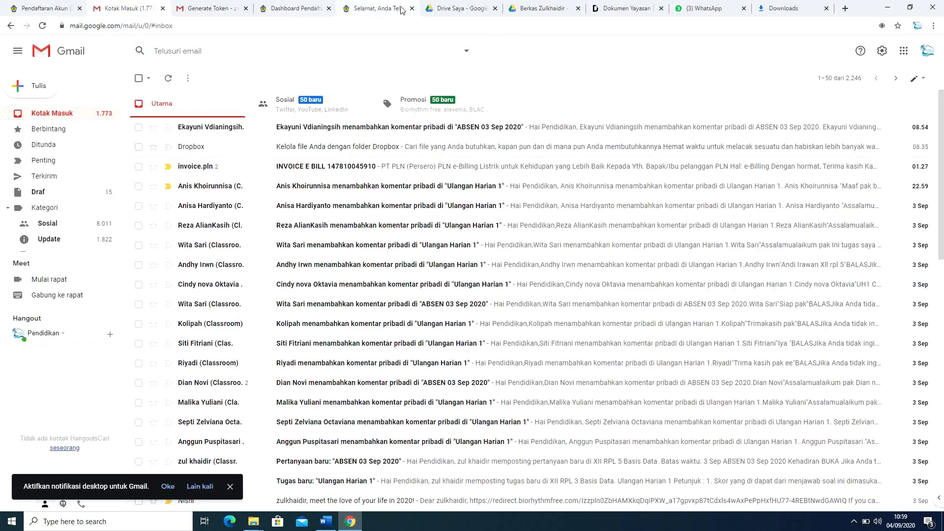
{"action": "left_click", "coordinate": [215, 11]}
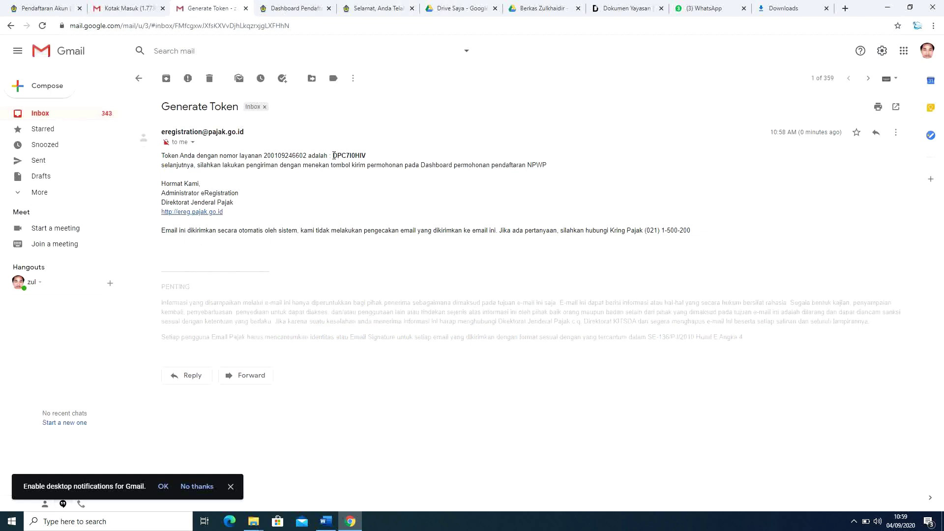
{"action": "left_click_drag", "start_coordinate": [334, 155], "coordinate": [370, 159]}
{"action": "key", "text": "ctrl+c"}
{"action": "left_click", "coordinate": [358, 11]}
{"action": "left_click", "coordinate": [308, 10]}
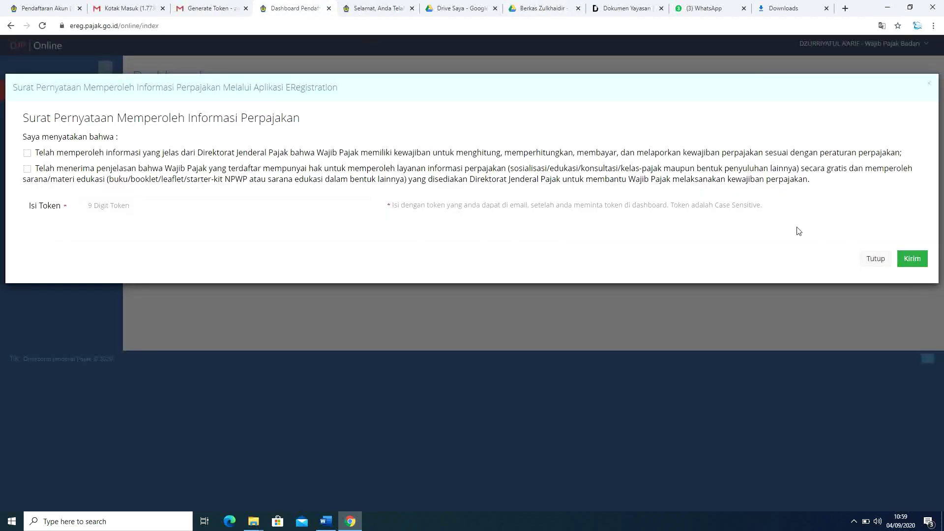
Paste the emailed token into Isi Token, tick both statements, and submit with Kirim
{"action": "left_click", "coordinate": [318, 202]}
{"action": "key", "text": "ctrl+v"}
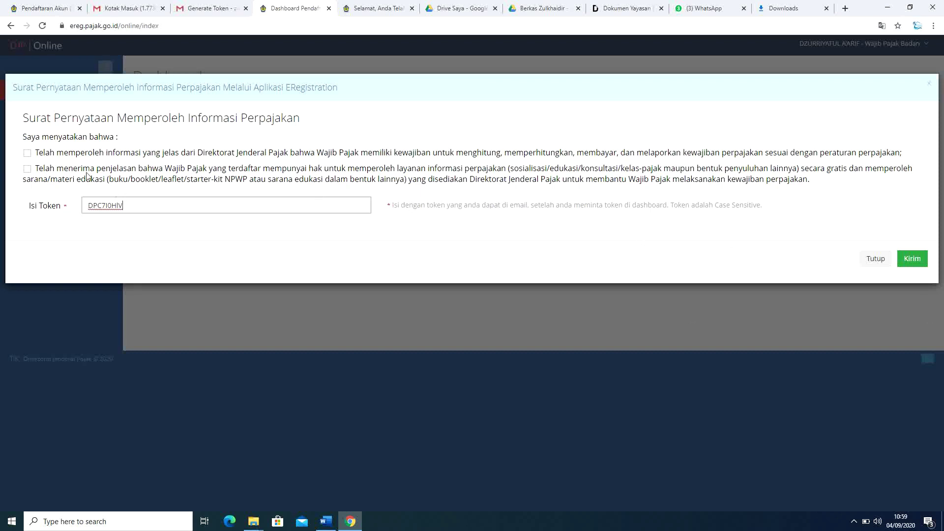
{"action": "left_click", "coordinate": [28, 154]}
{"action": "left_click", "coordinate": [28, 170]}
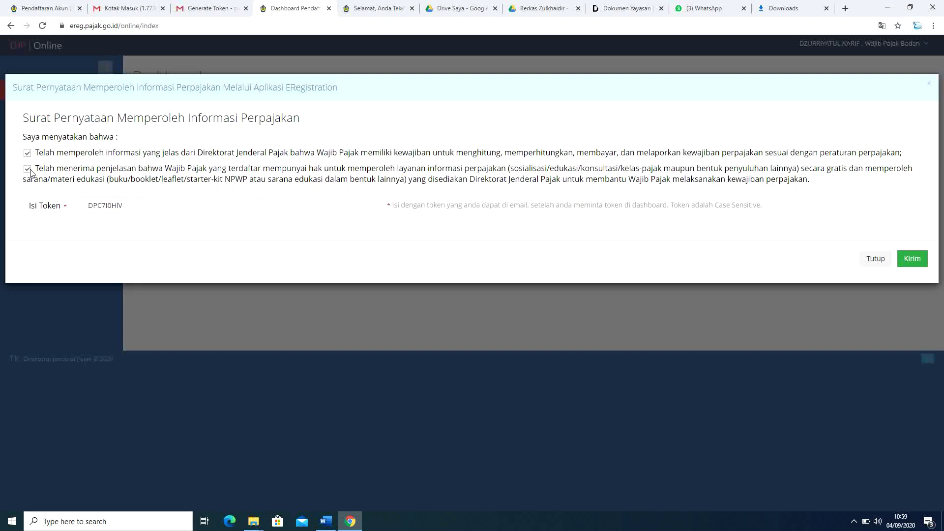
{"action": "left_click", "coordinate": [921, 260]}
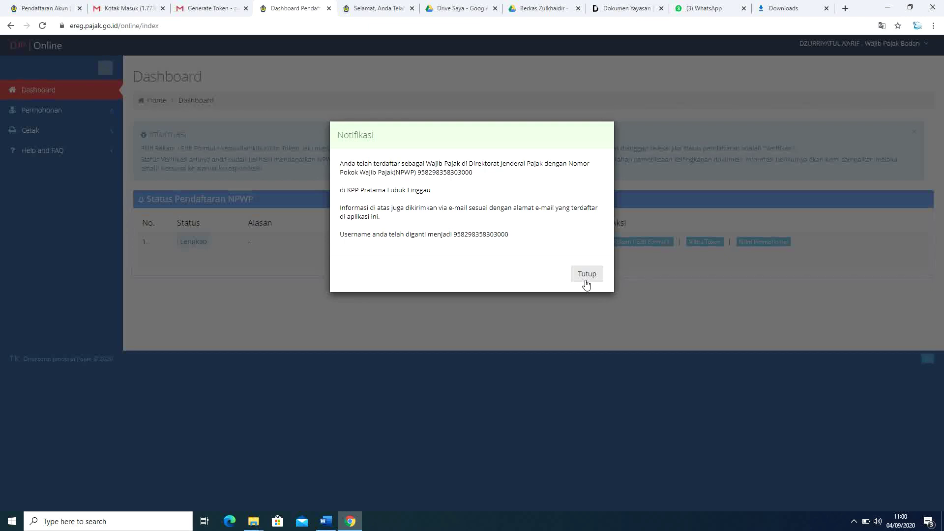
Close the NPWP issued notice and browse the Cetak Kartu NPWP and Pendaftaran NPWP print pages
{"action": "left_click", "coordinate": [587, 275]}
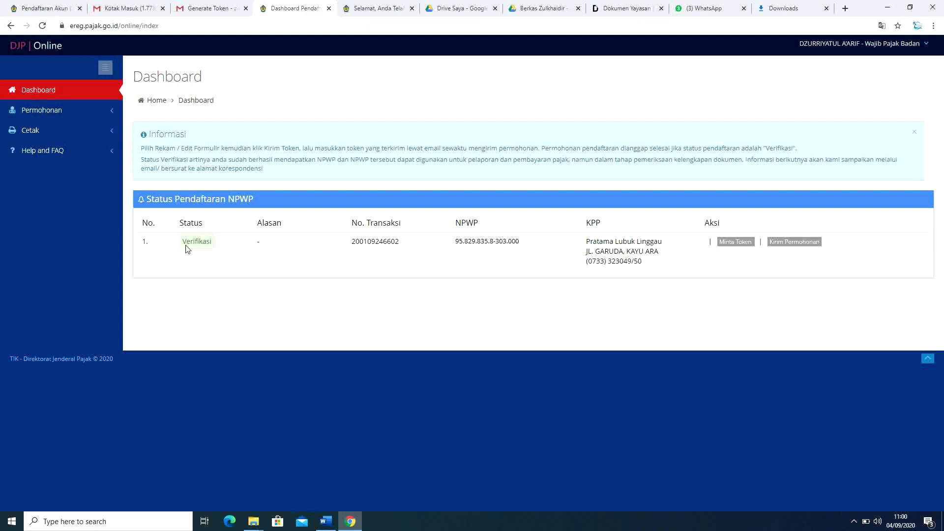
{"action": "left_click", "coordinate": [49, 136]}
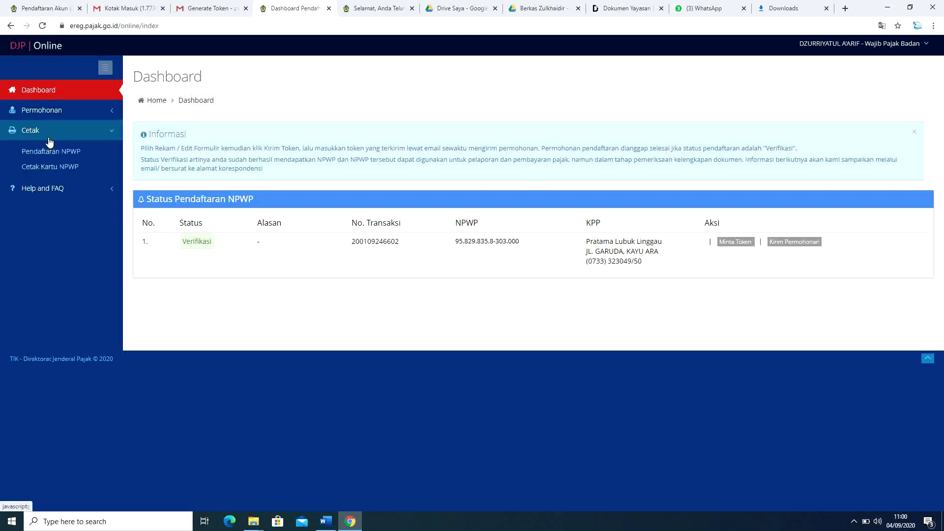
{"action": "left_click", "coordinate": [58, 173]}
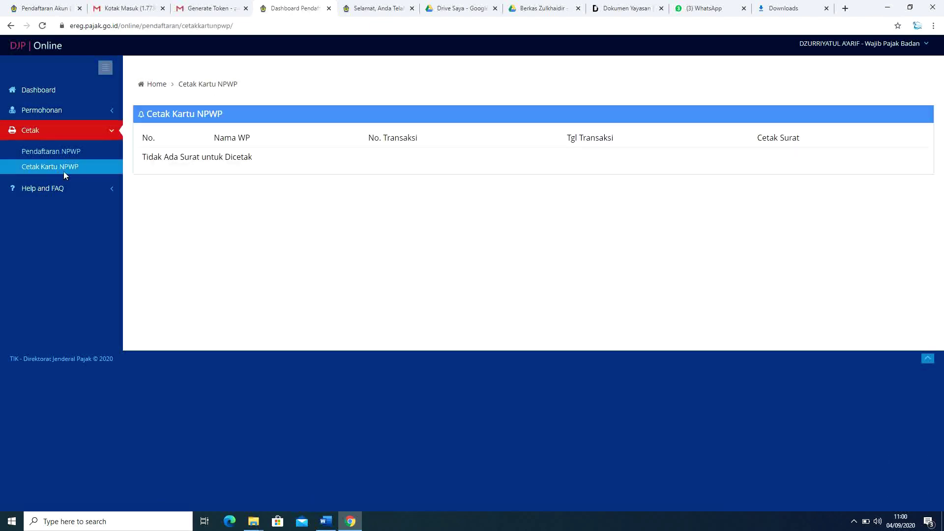
{"action": "left_click", "coordinate": [38, 160]}
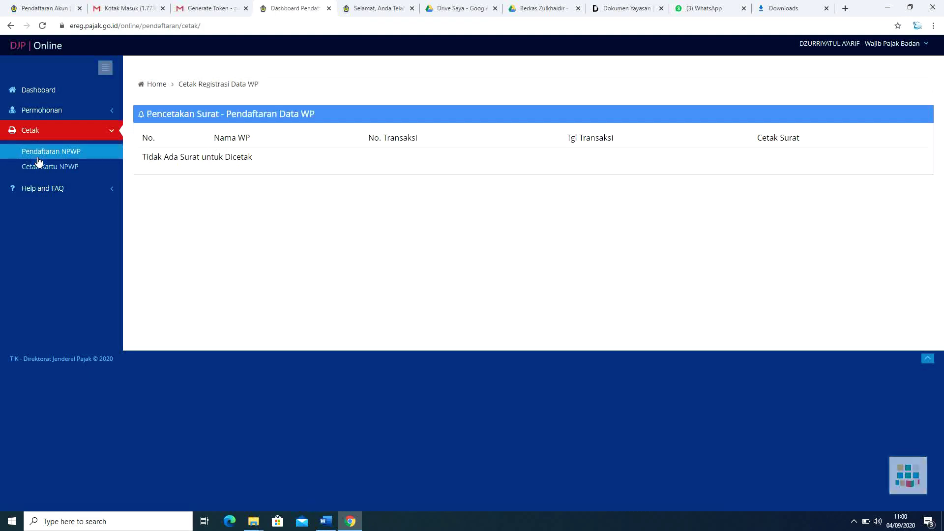
{"action": "left_click", "coordinate": [60, 165]}
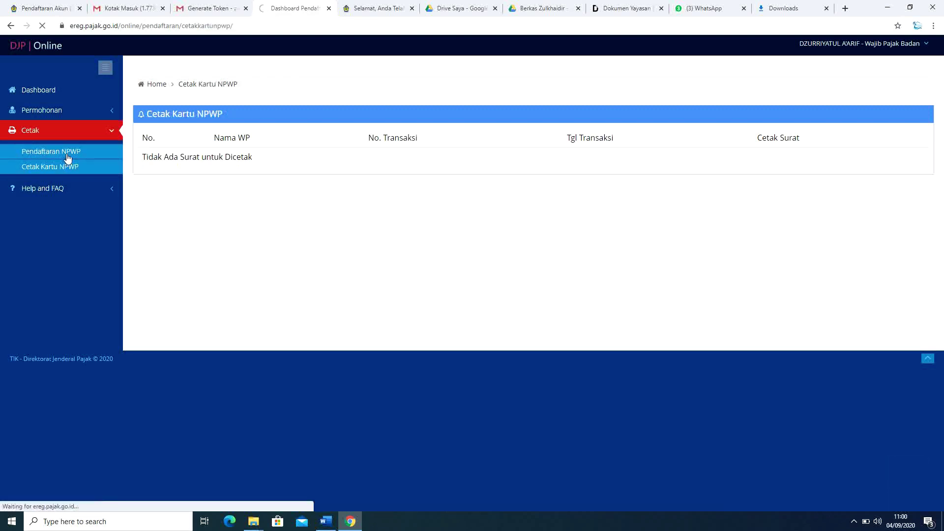
{"action": "left_click", "coordinate": [68, 157]}
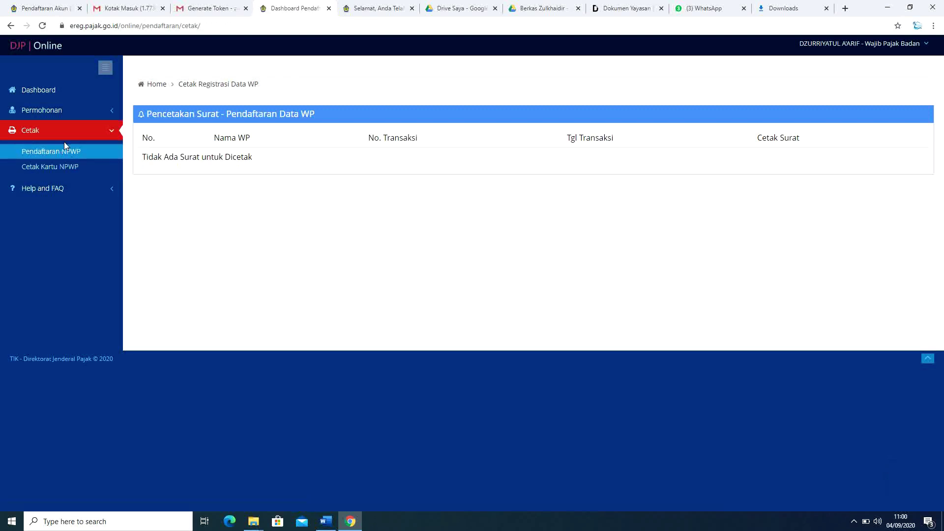
{"action": "left_click", "coordinate": [62, 168]}
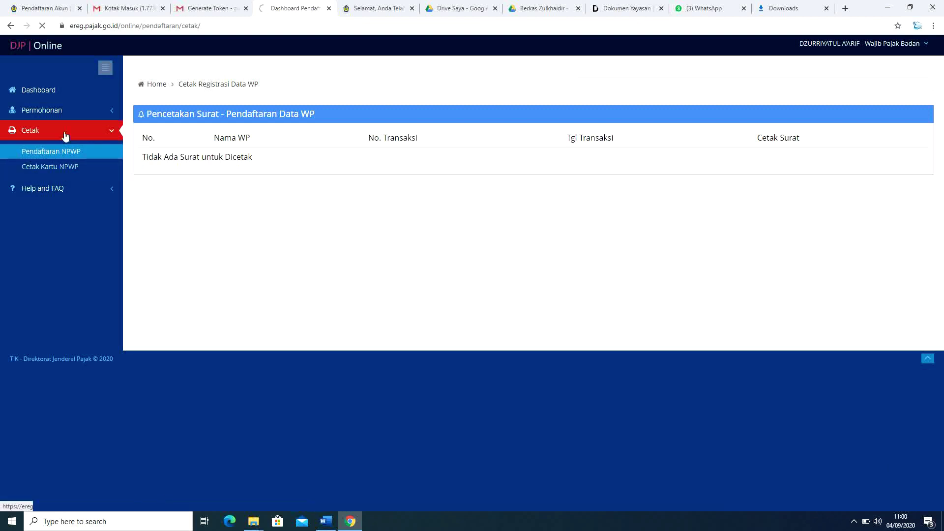
Recheck both print pages, ending on Pendaftaran NPWP showing 'Tidak Ada Surat untuk Dicetak'
{"action": "left_click", "coordinate": [67, 112]}
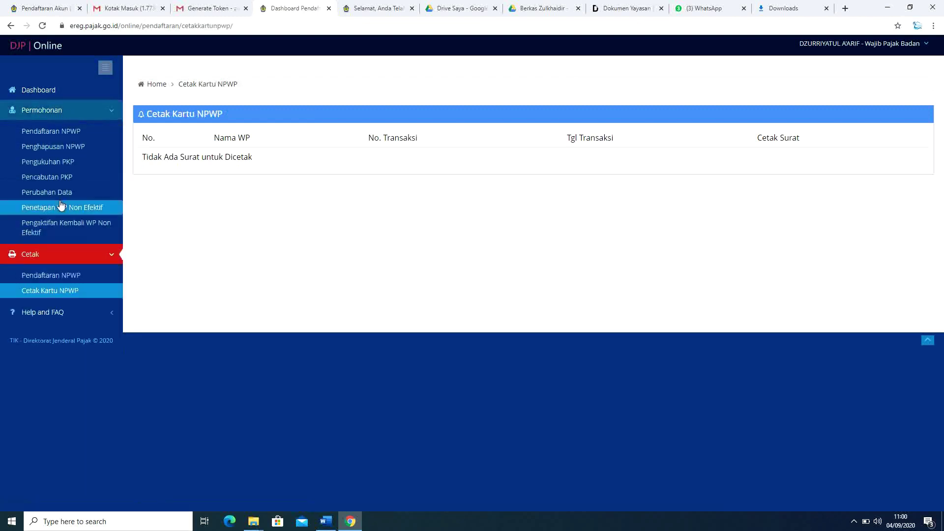
{"action": "left_click", "coordinate": [52, 280]}
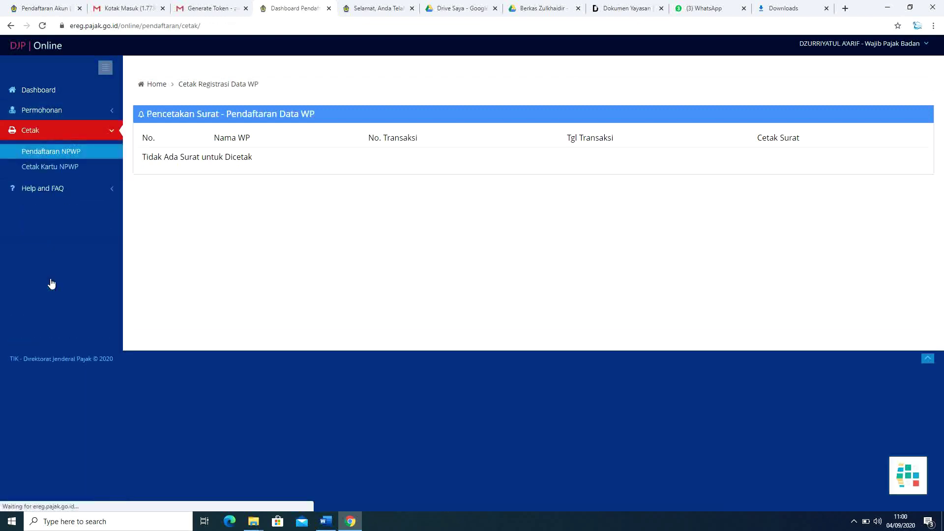
{"action": "left_click", "coordinate": [53, 167]}
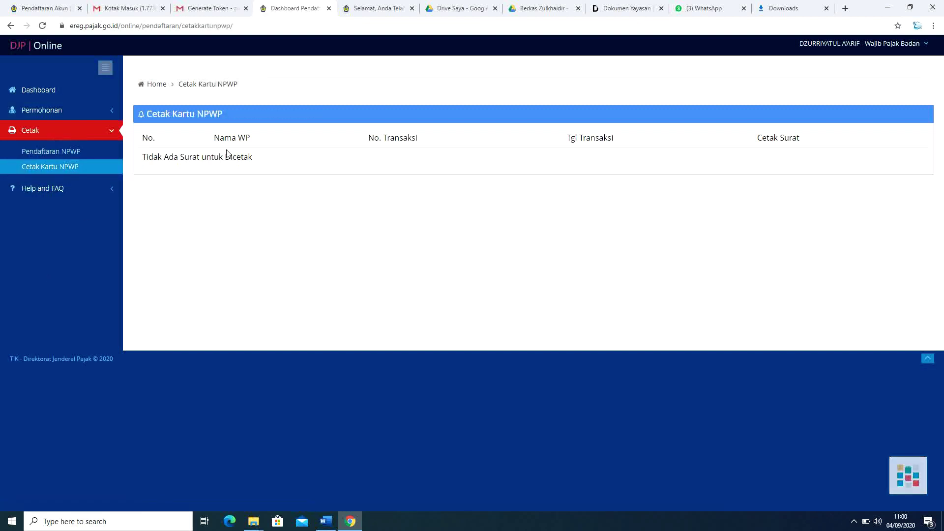
{"action": "triple_click", "coordinate": [212, 156]}
{"action": "left_click", "coordinate": [296, 169]}
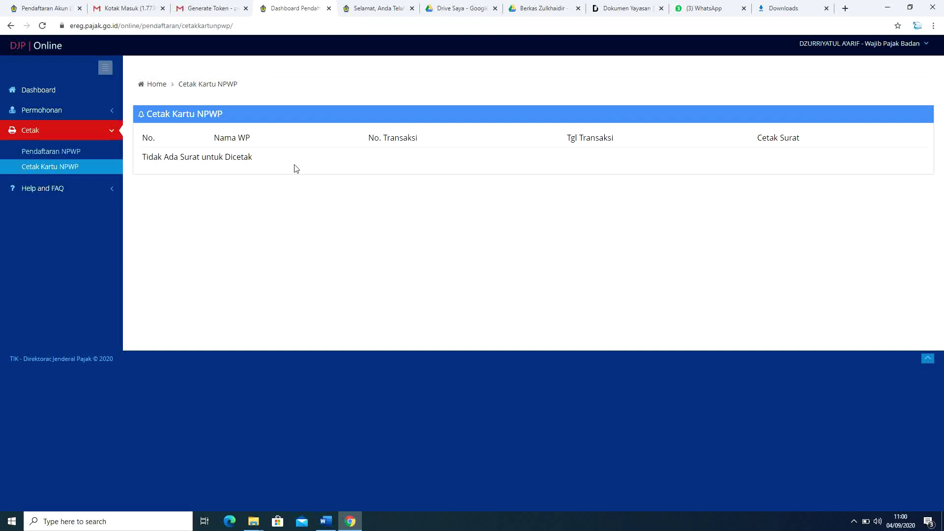
{"action": "left_click", "coordinate": [34, 157]}
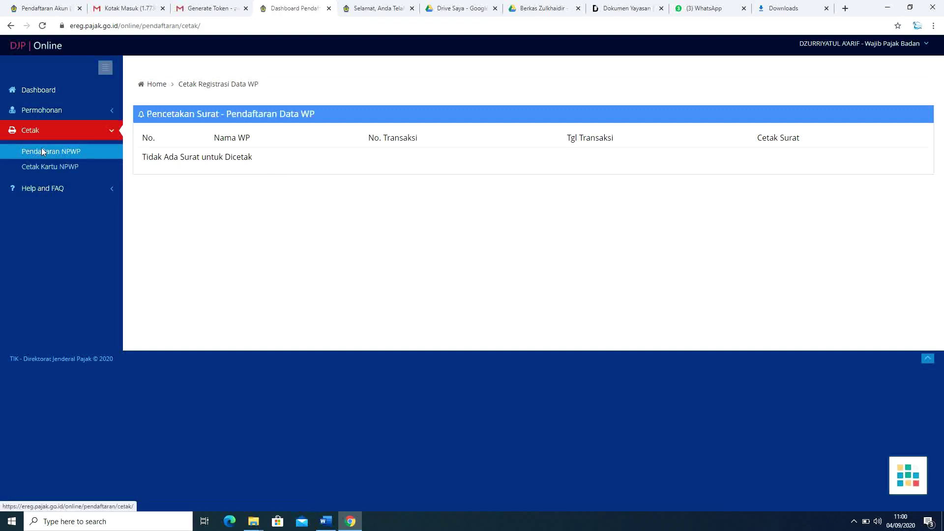
{"action": "left_click", "coordinate": [53, 113]}
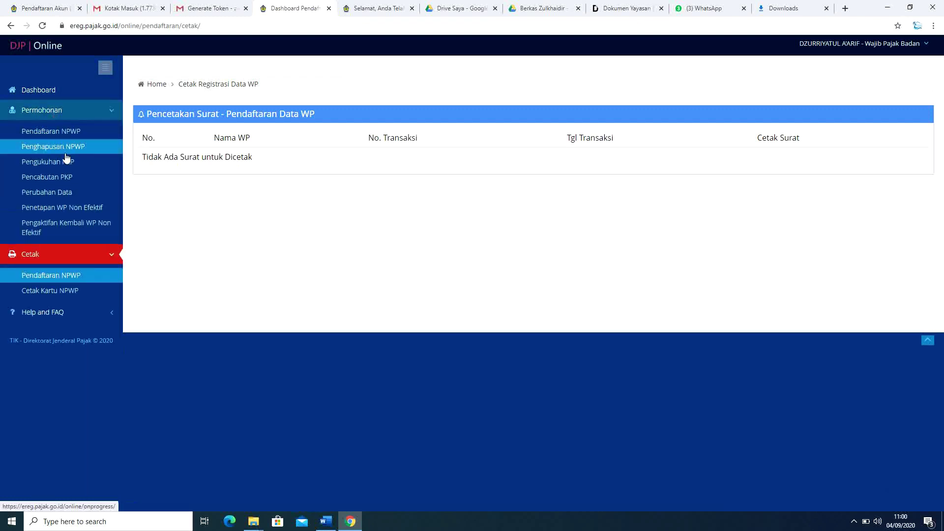
Look through the Pendaftaran NPWP and Penghapusan NPWP pages, then return to the Dashboard showing Verifikasi
{"action": "left_click", "coordinate": [72, 133]}
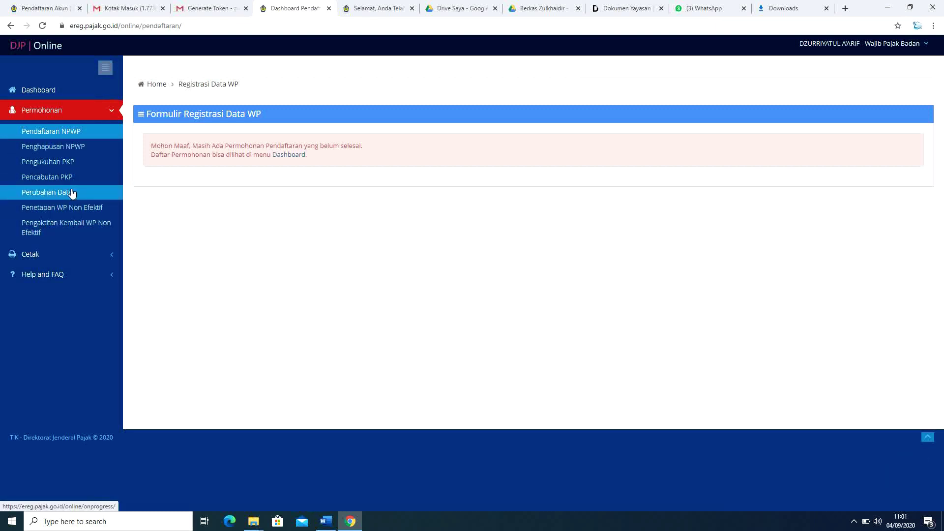
{"action": "left_click", "coordinate": [82, 152]}
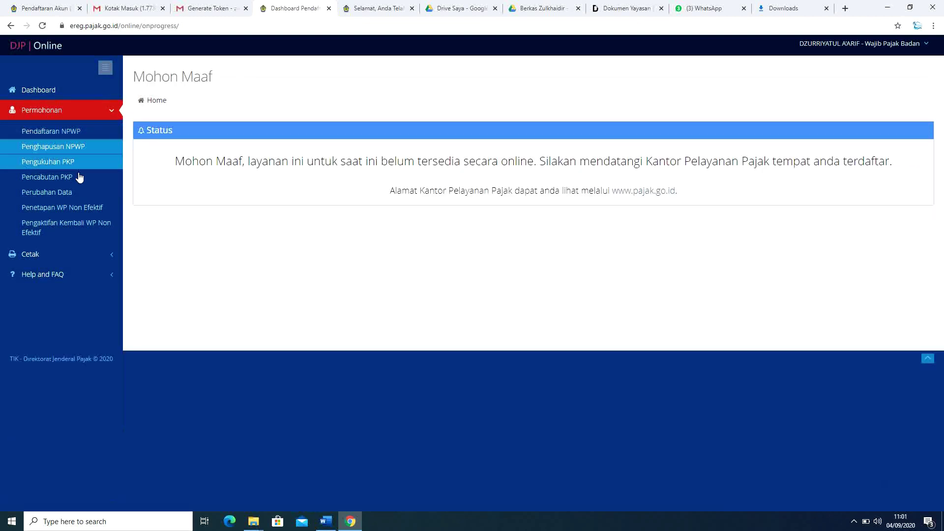
{"action": "left_click", "coordinate": [73, 256]}
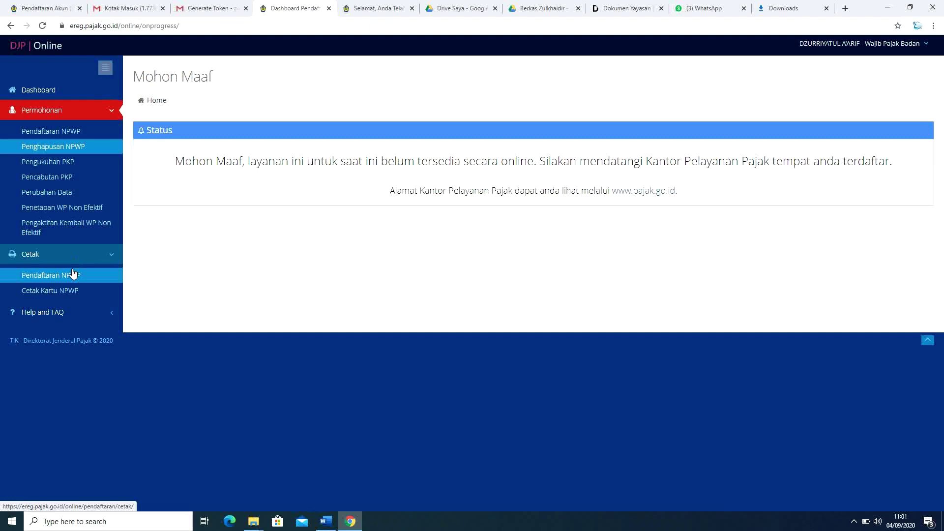
{"action": "left_click", "coordinate": [82, 97]}
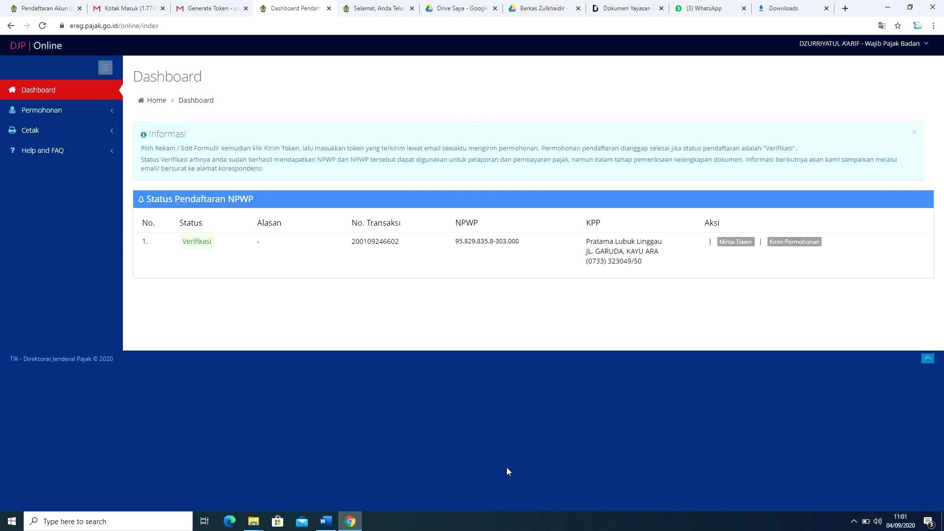
{"action": "left_click", "coordinate": [855, 524]}
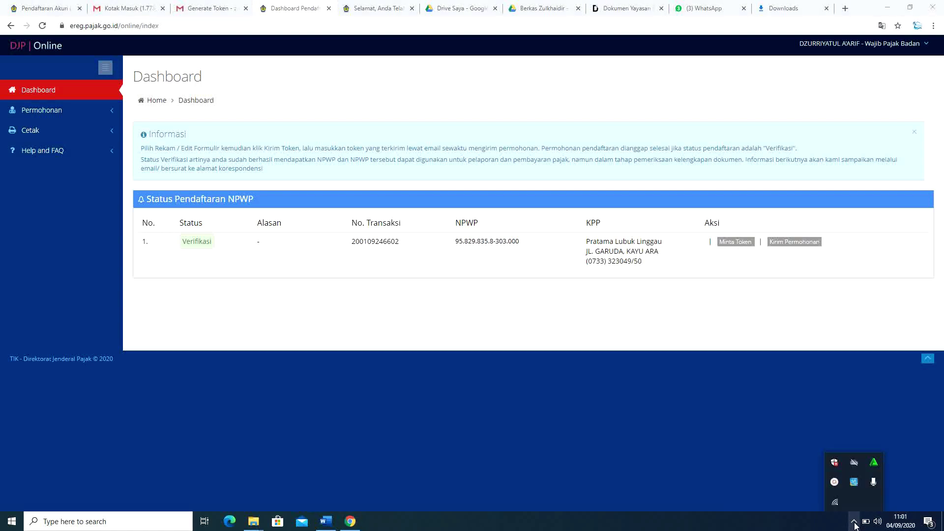